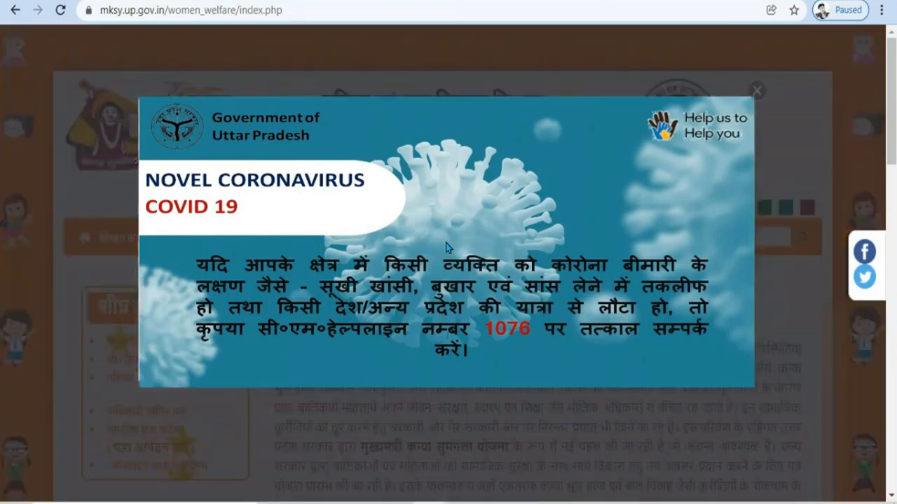
Step: Close the COVID helpline notice and accept the citizen registration terms and conditions
click(757, 40)
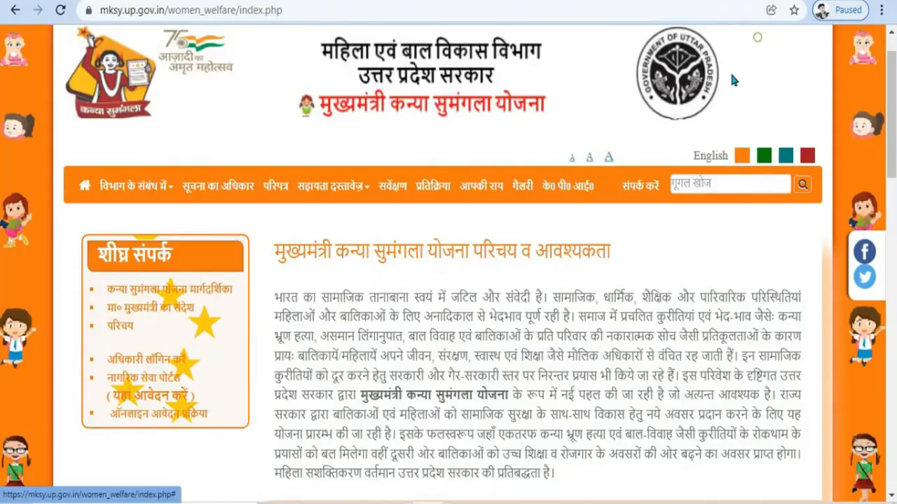
scroll(431, 293, down, 3)
scroll(427, 286, down, 3)
scroll(427, 285, up, 3)
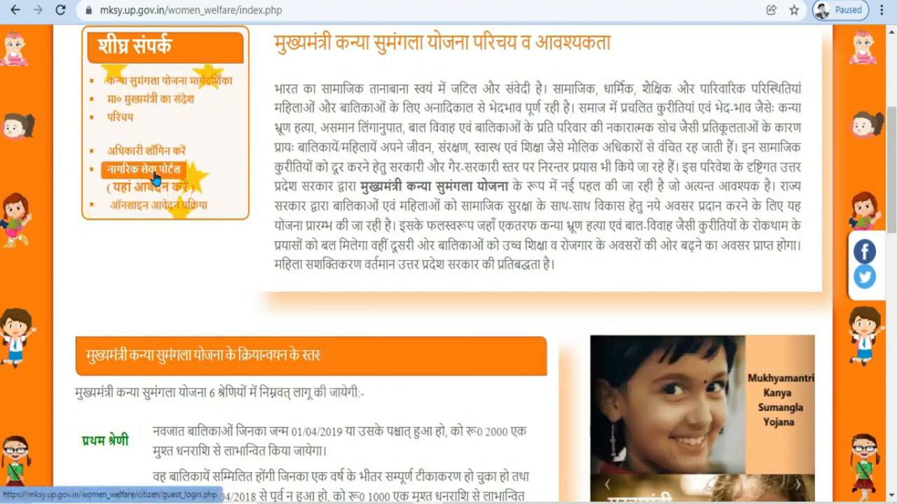
scroll(235, 209, down, 9)
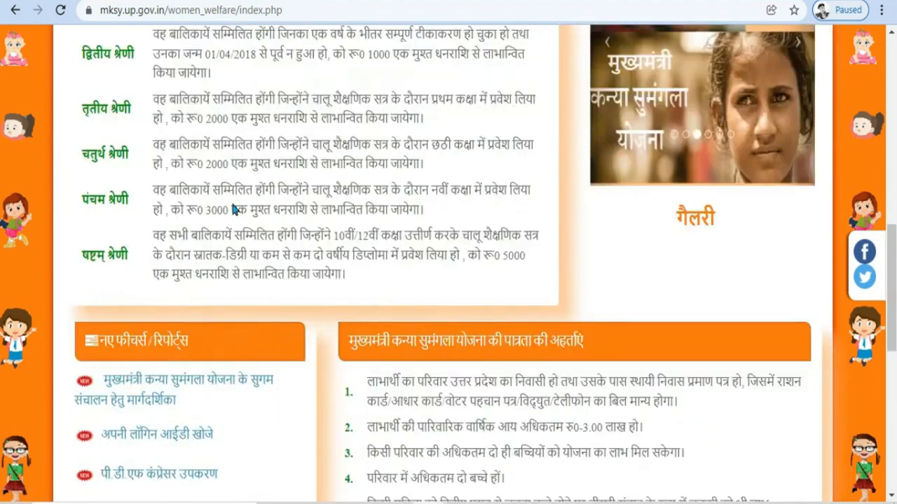
scroll(232, 204, down, 3)
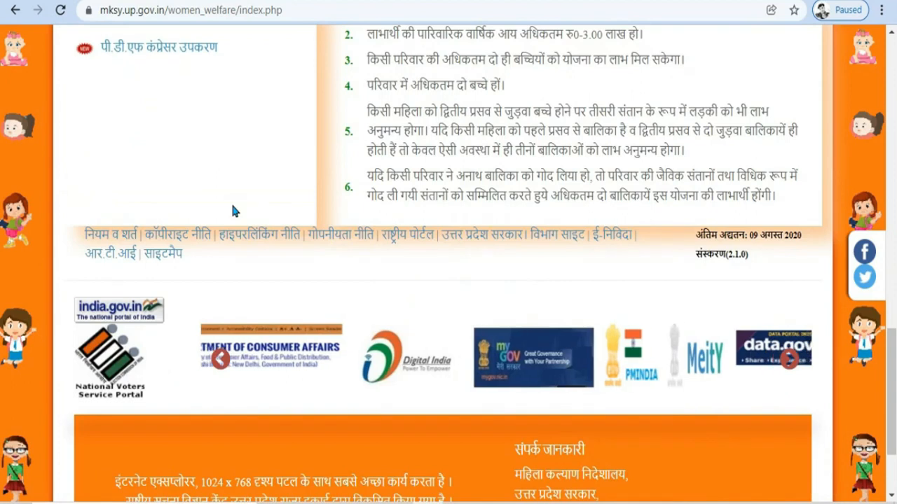
scroll(231, 206, up, 6)
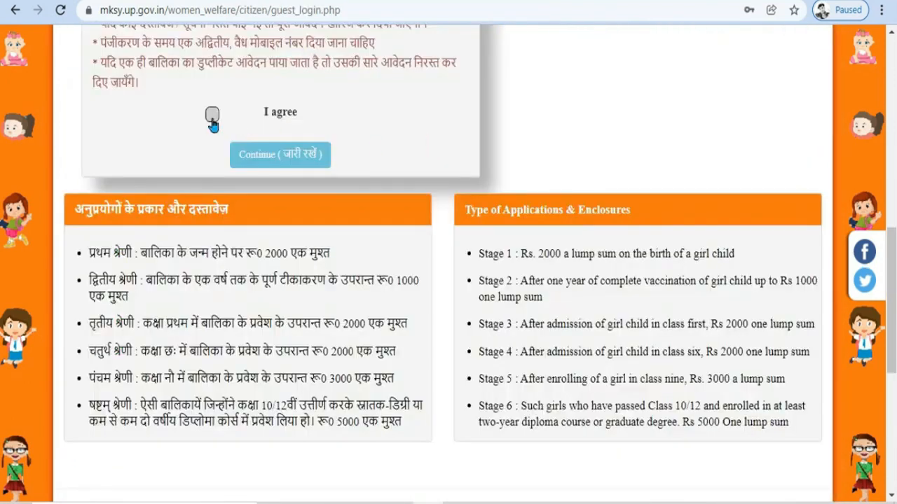
click(212, 114)
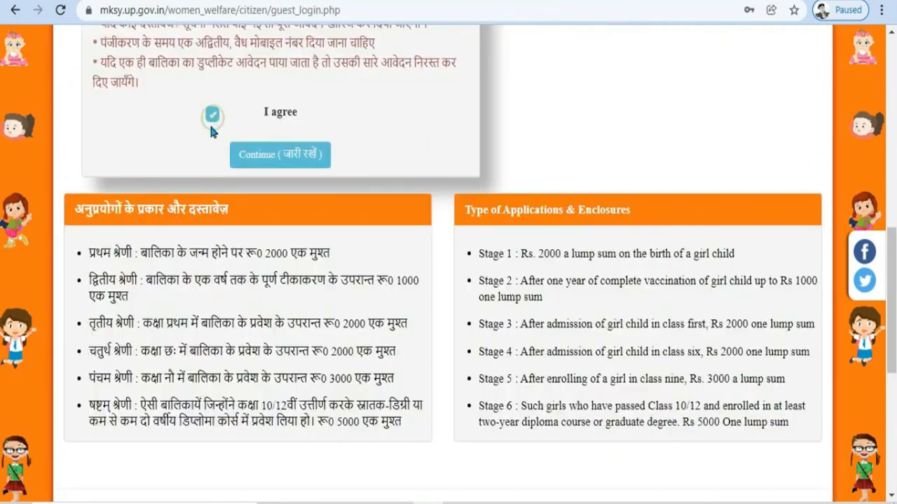
Step: Begin registration with relation Mother, the applicant's mobile number, and 2 children in the family
click(280, 155)
click(261, 181)
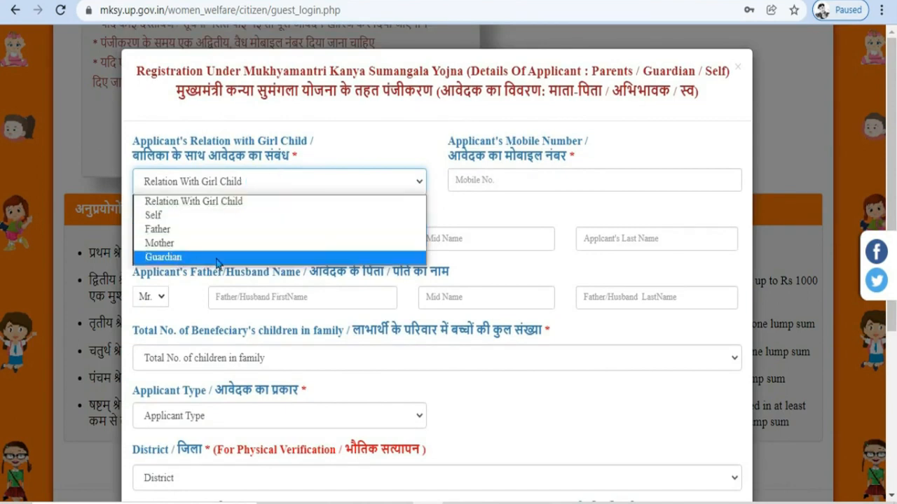
click(169, 243)
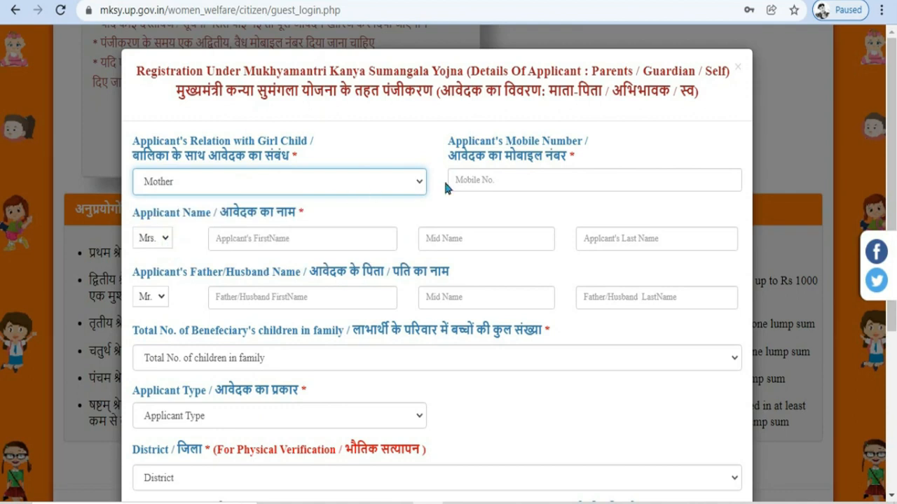
click(557, 182)
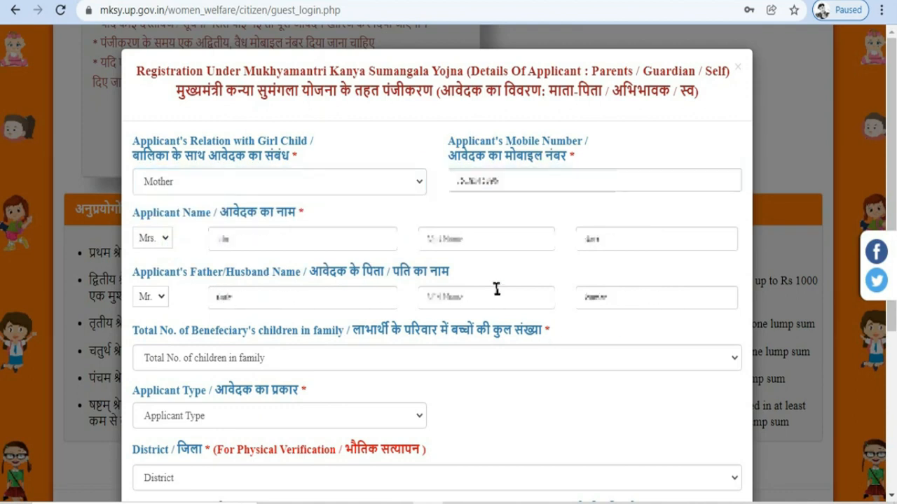
click(191, 354)
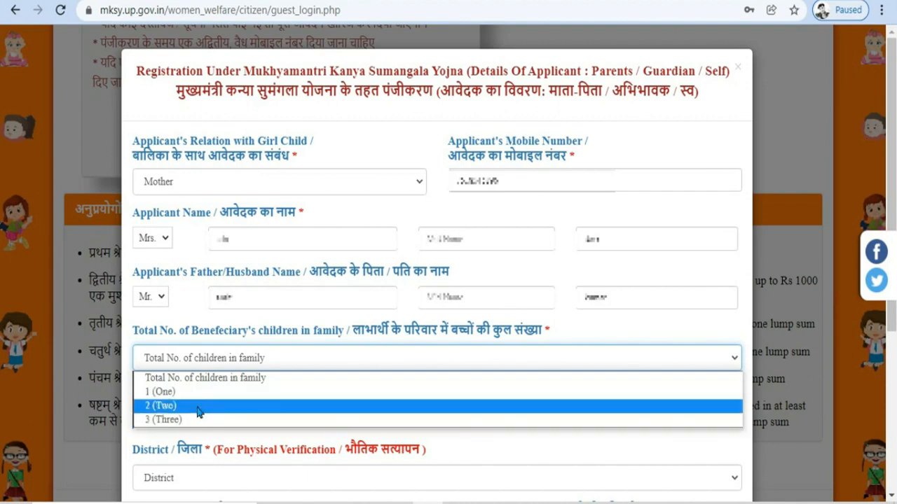
click(199, 405)
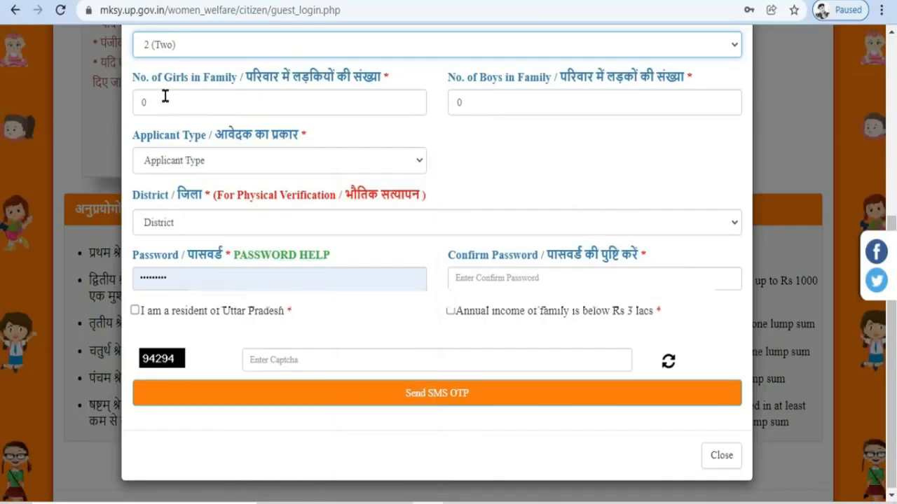
Step: Enter 1 girl and the boys count for the family's children
click(166, 96)
text(1)
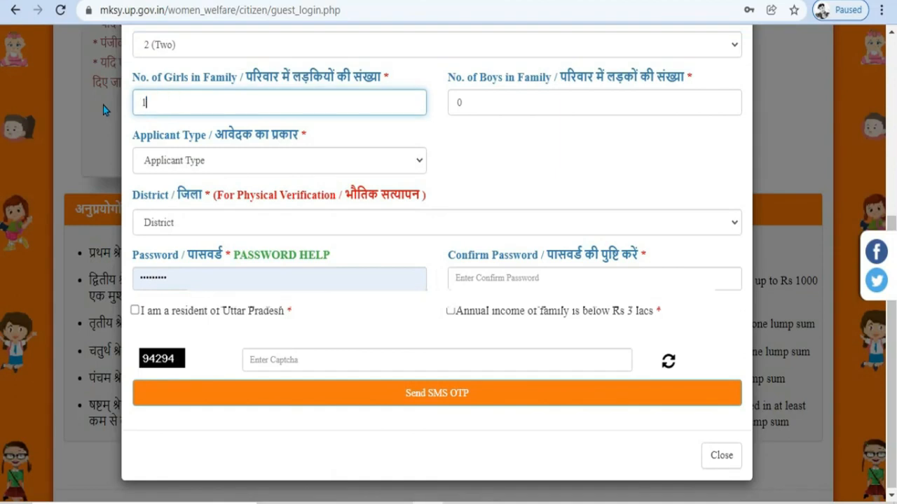
click(497, 155)
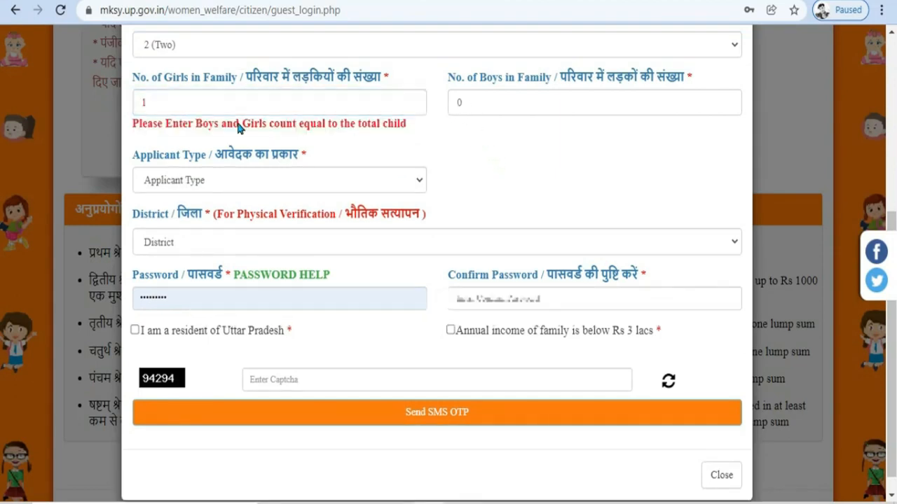
click(496, 103)
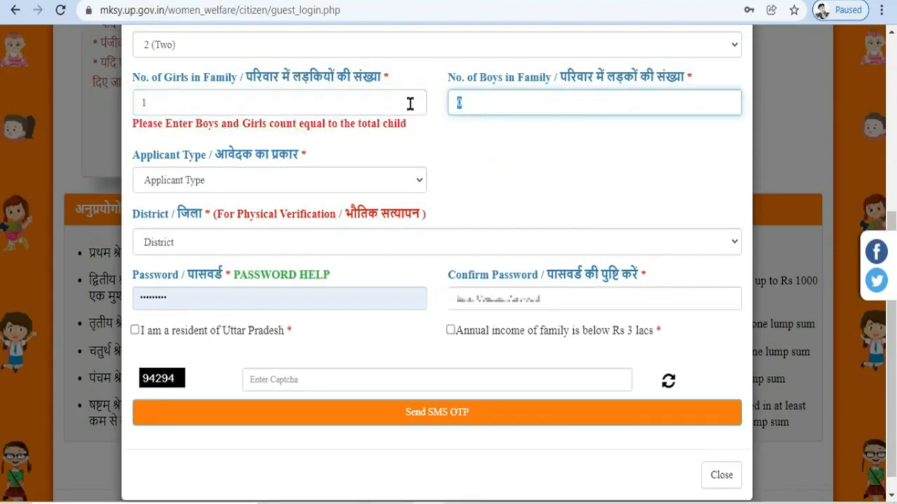
Step: Set the applicant type to Rural and choose the district from the list
click(552, 178)
click(229, 156)
click(231, 194)
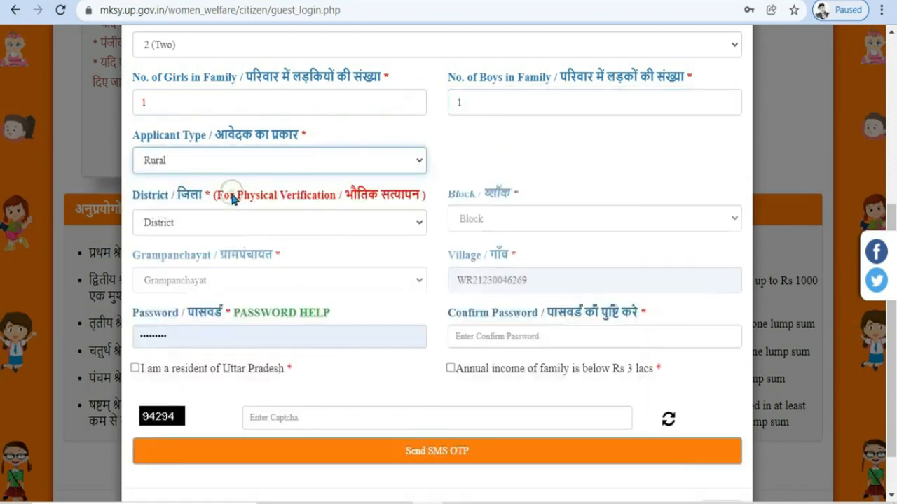
click(266, 224)
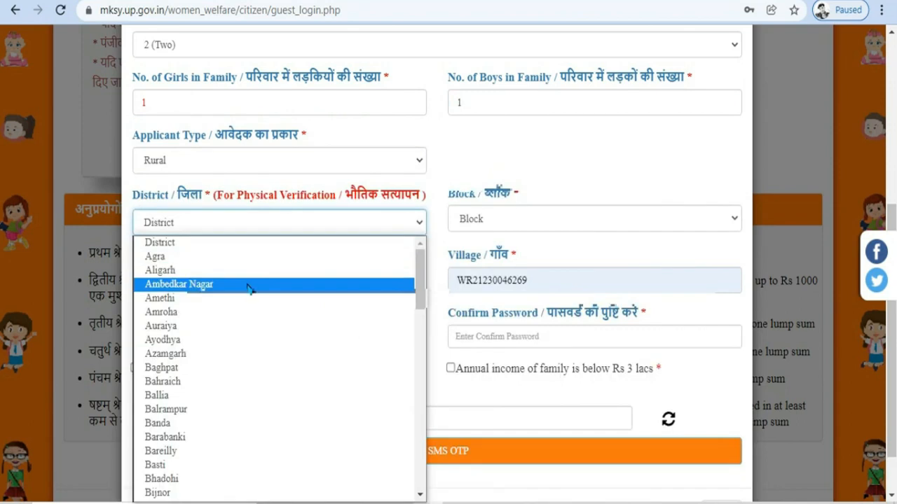
key(h)
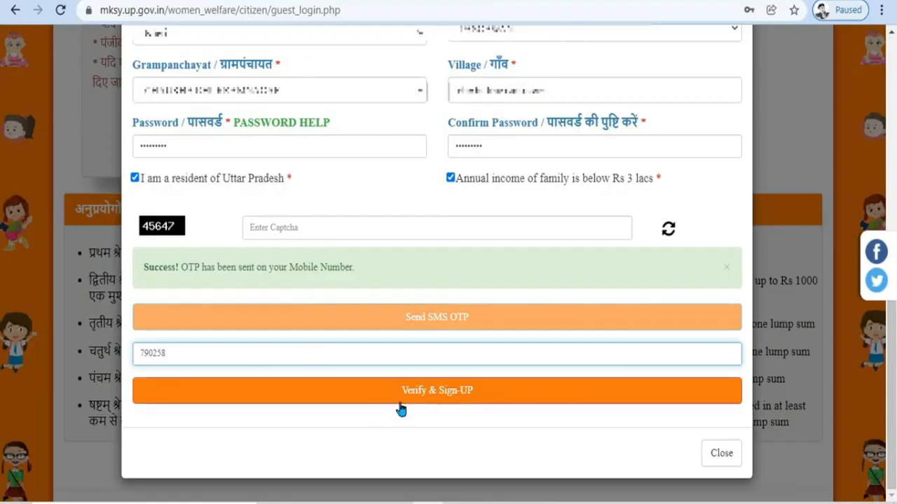
Step: Verify and sign up, filling in captcha 45647 on the retry
click(455, 403)
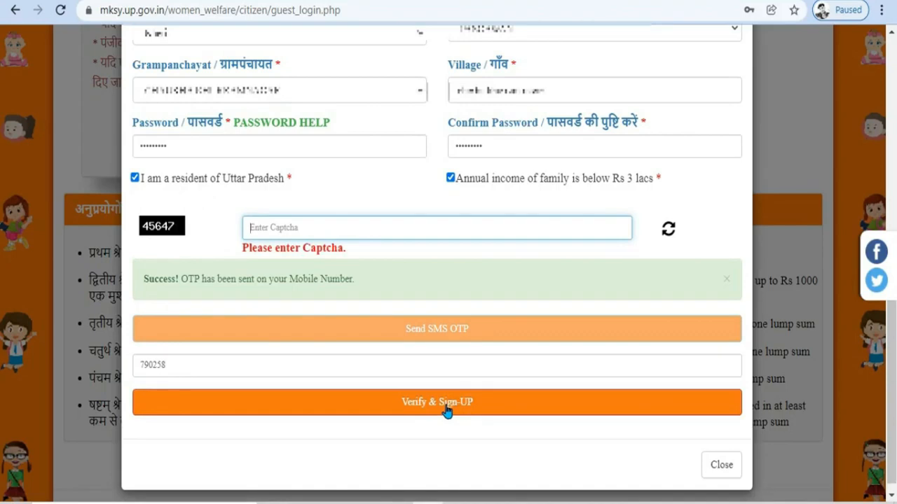
text(45647)
click(452, 401)
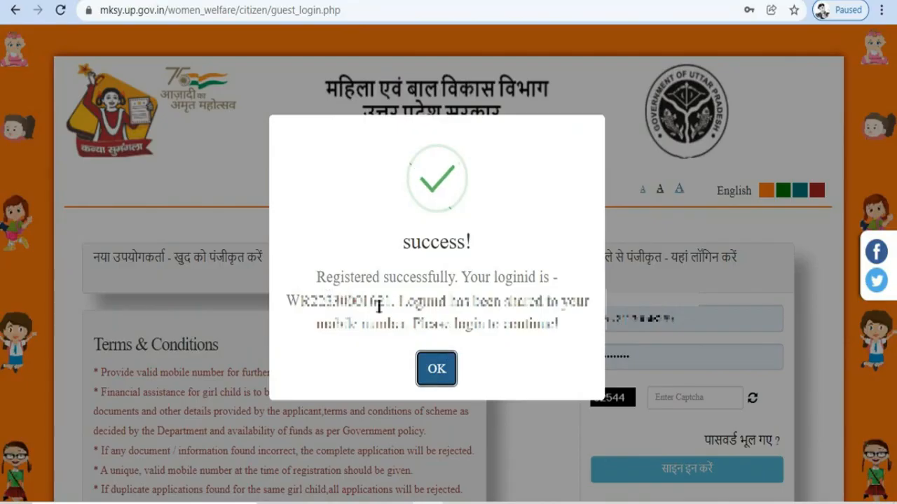
Step: Copy the new login ID from the success message and close it
drag(390, 306, 286, 306)
right_click(325, 302)
click(351, 313)
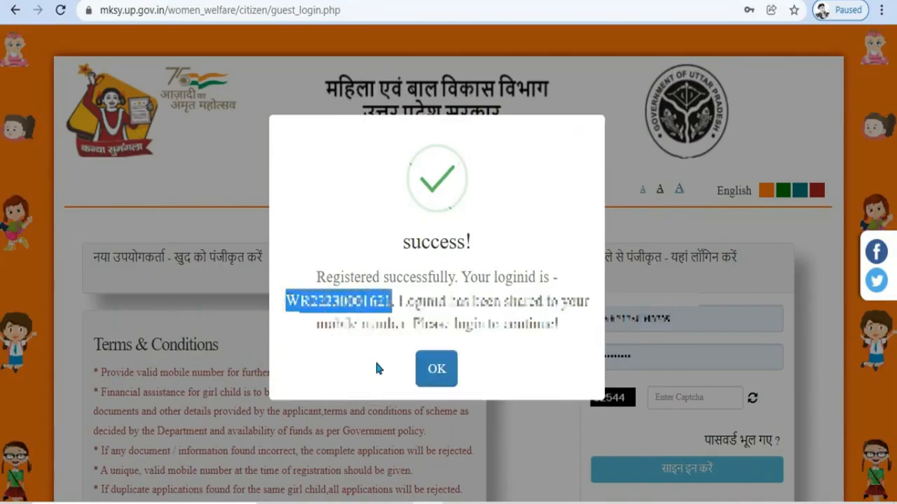
click(435, 372)
Step: Fill in the copied login ID, the password and captcha 52544, then sign in
drag(675, 320, 593, 320)
right_click(620, 321)
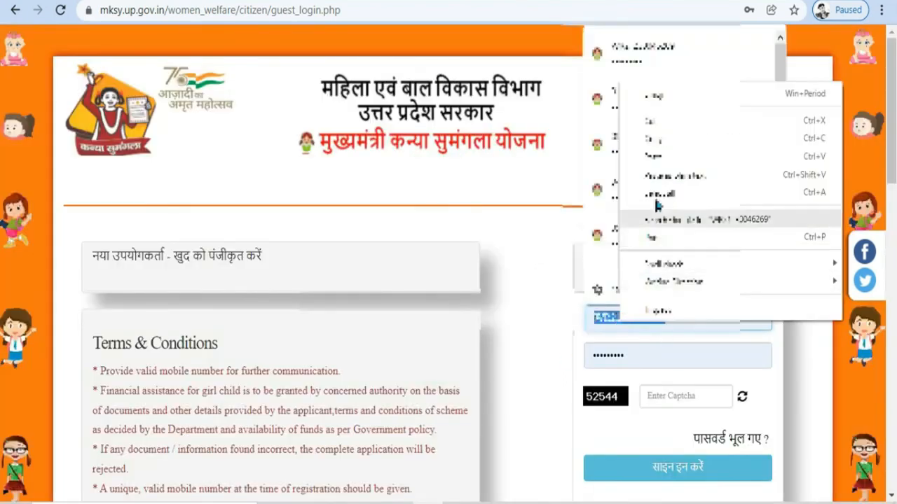
click(667, 157)
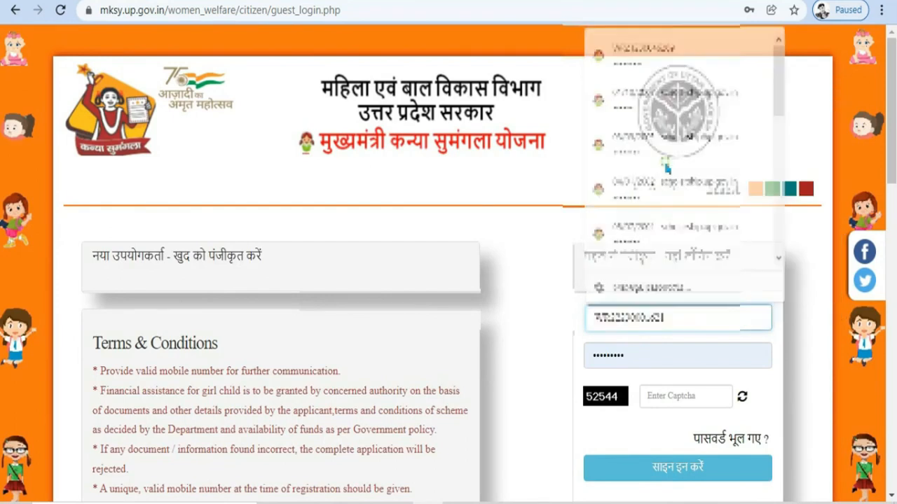
click(642, 355)
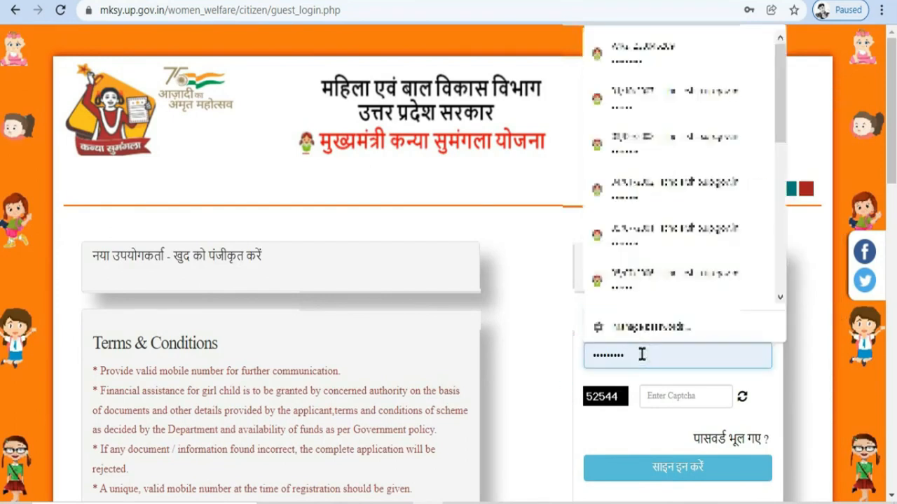
right_click(642, 356)
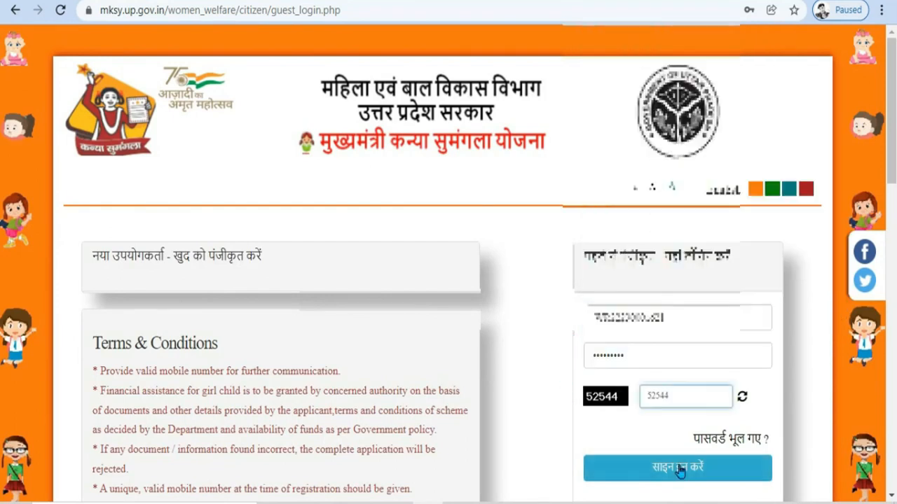
click(678, 470)
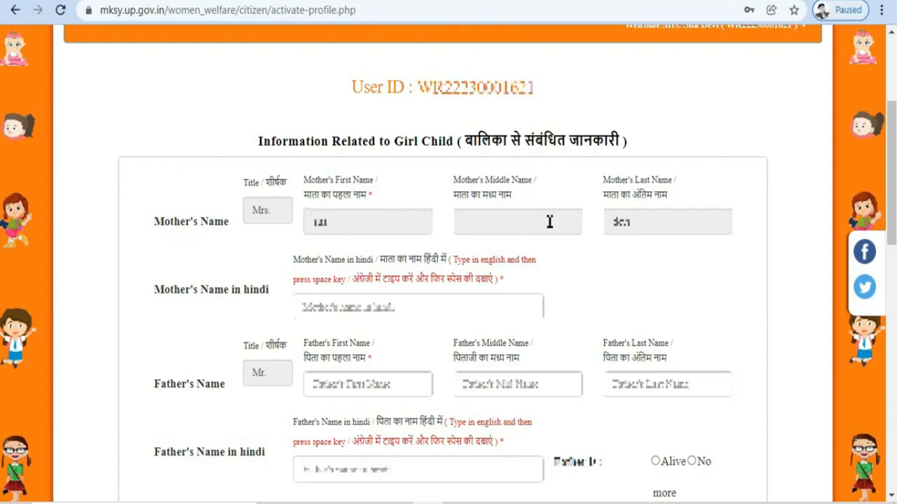
Step: Enter the mother's name converted to Hindi script and begin the father's first name
click(348, 300)
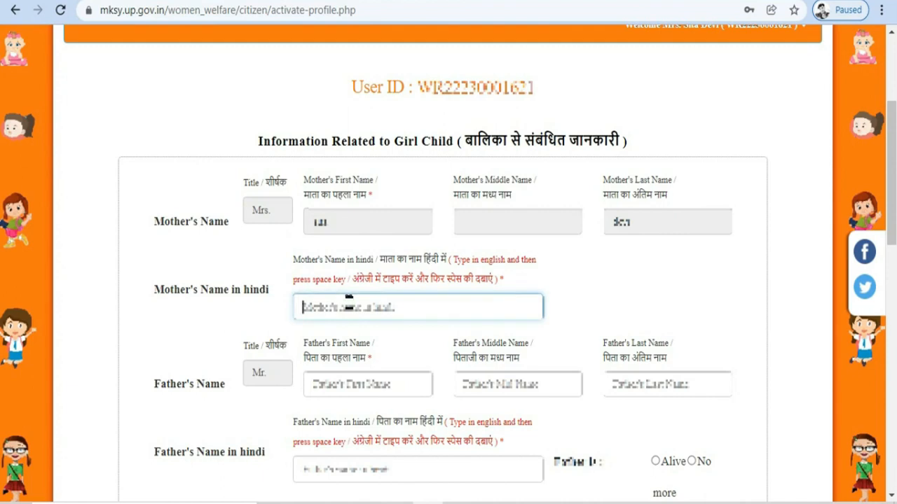
text(i)
key(space)
click(349, 382)
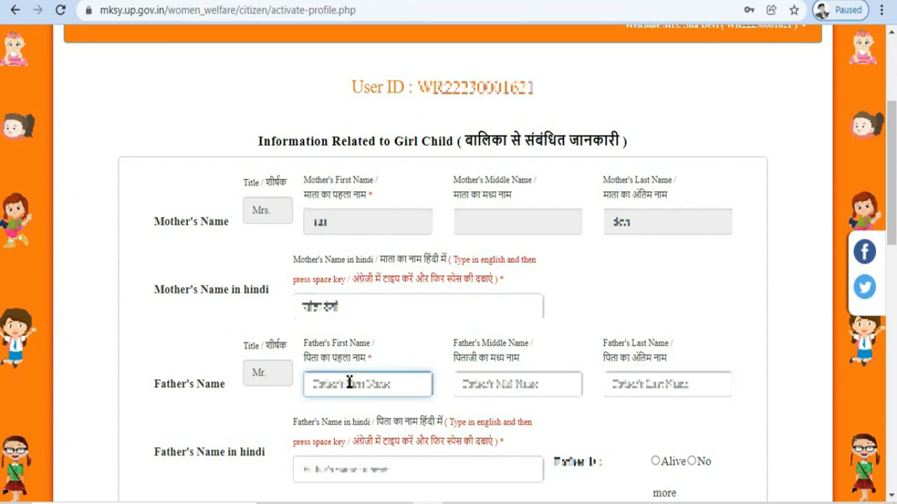
text(r)
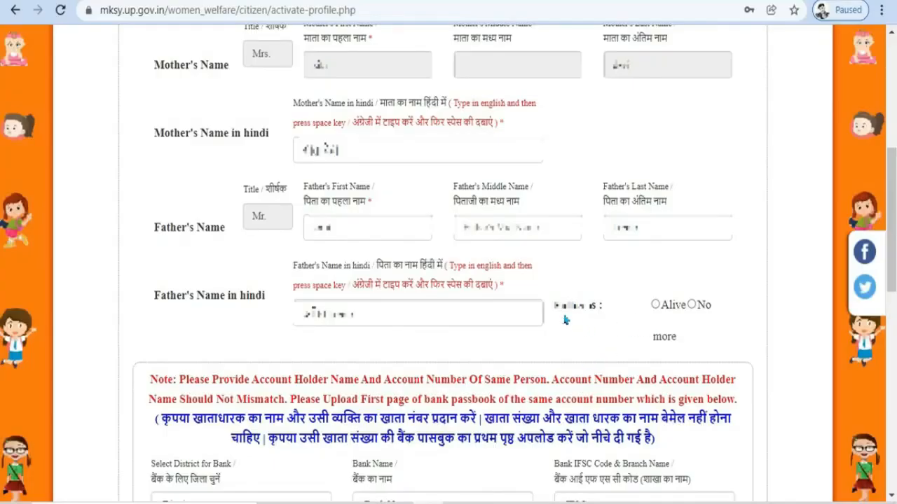
Step: Mark the father as alive and choose the bank's district
click(655, 306)
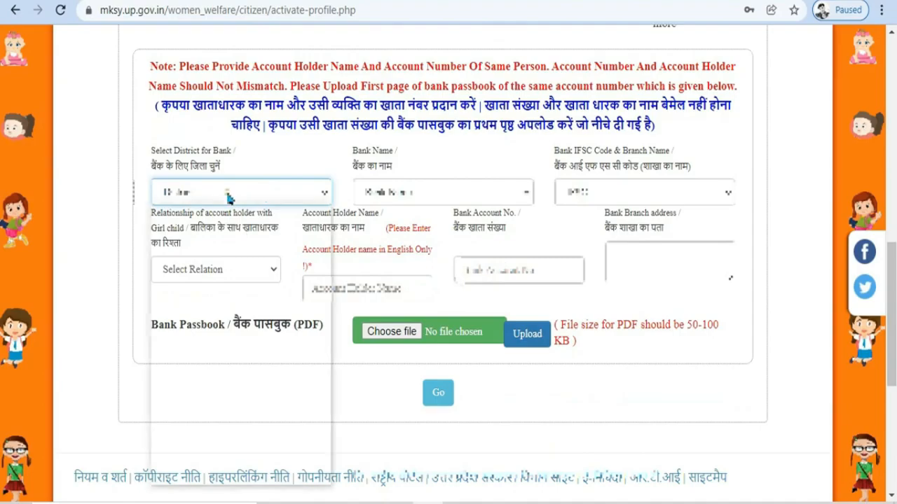
click(230, 195)
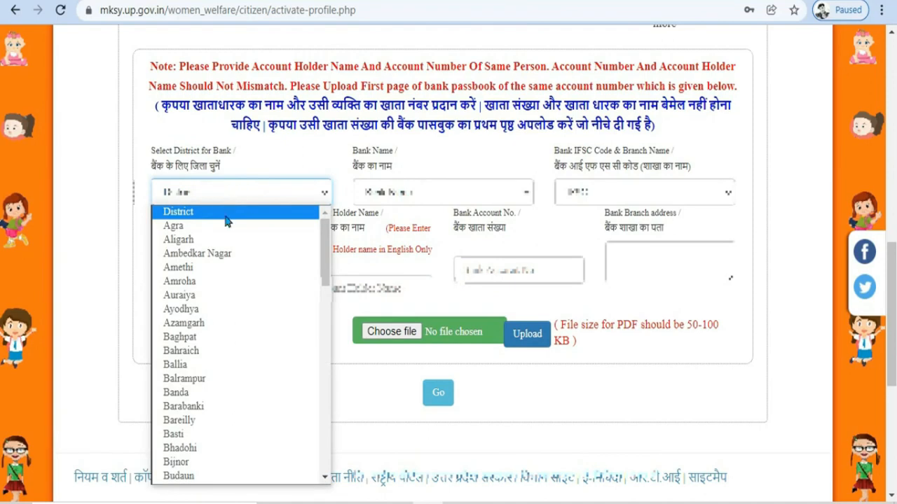
scroll(260, 340, down, 5)
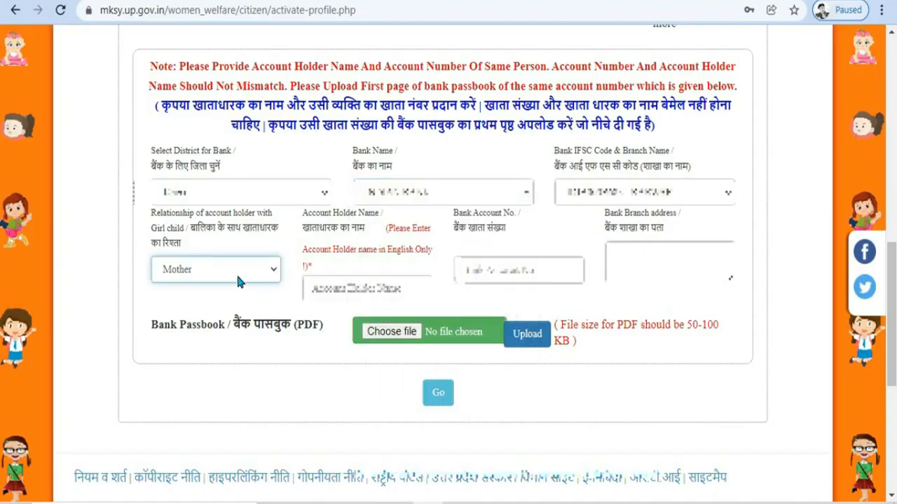
drag(191, 231, 273, 237)
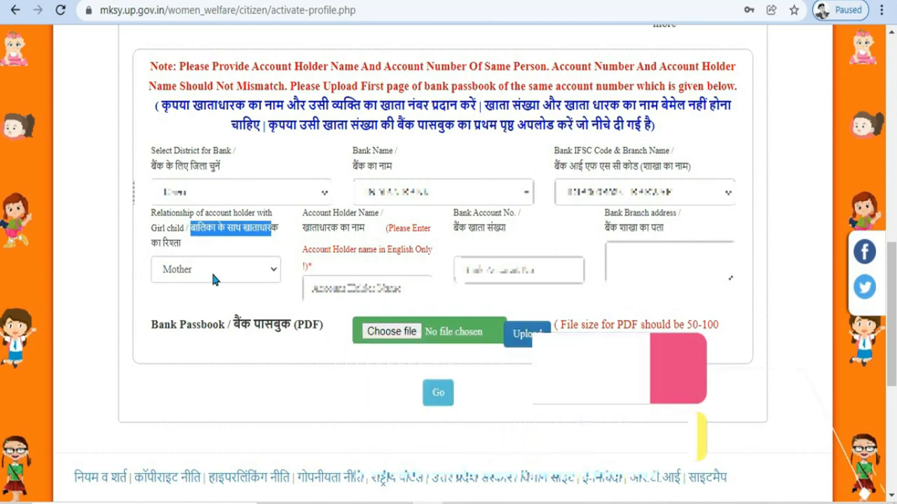
Step: Enter the account holder name and account number, then upload the sita.pdf passbook
click(385, 281)
text(a)
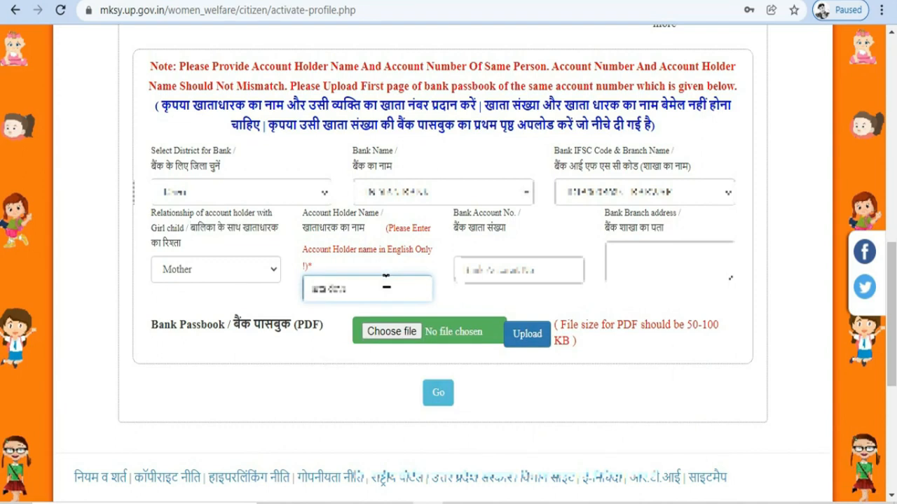
click(525, 274)
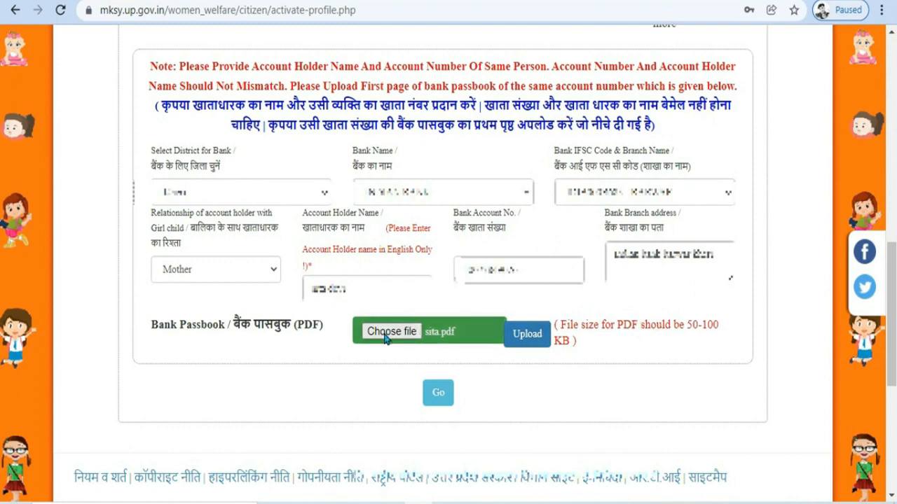
click(524, 341)
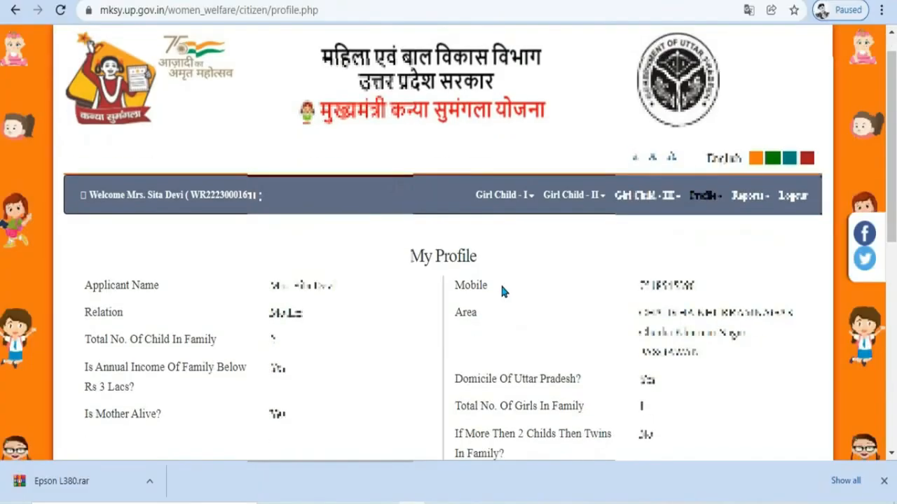
Step: Open Add Beneficiary under Girl Child - I after Girl Child - II is refused
scroll(502, 290, down, 1)
scroll(494, 293, down, 1)
scroll(493, 277, up, 2)
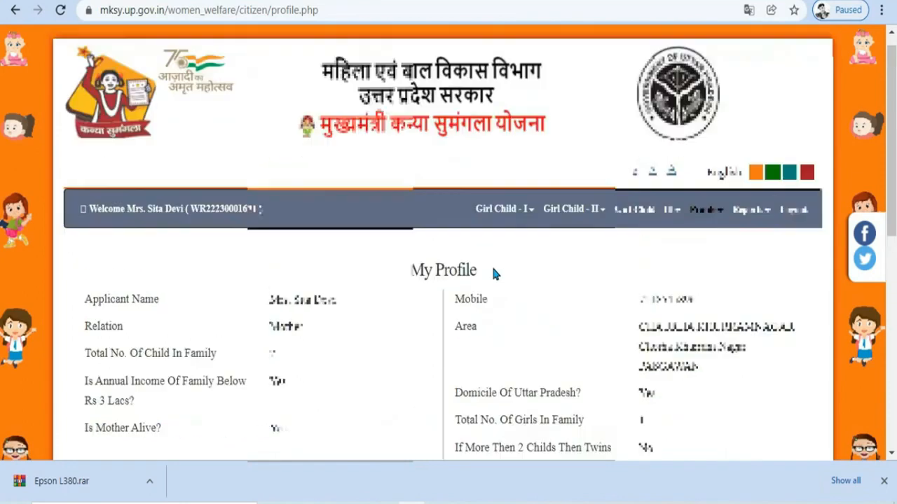
click(489, 231)
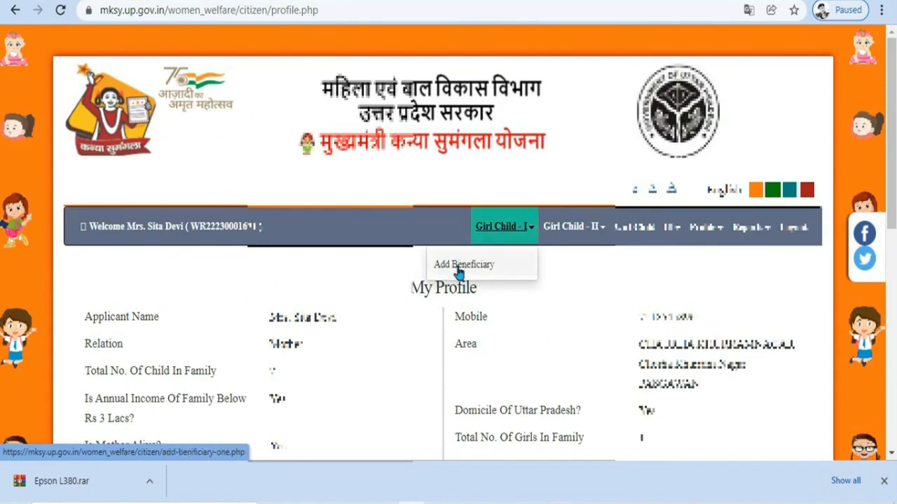
click(586, 231)
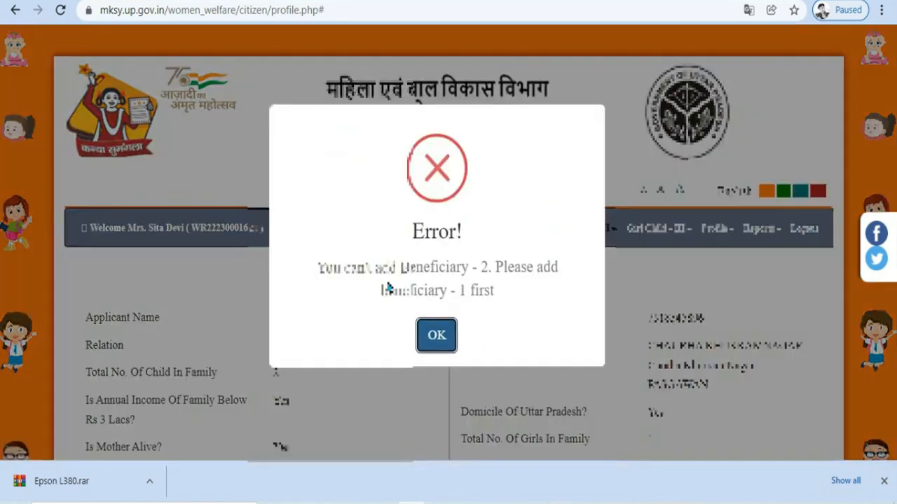
click(429, 338)
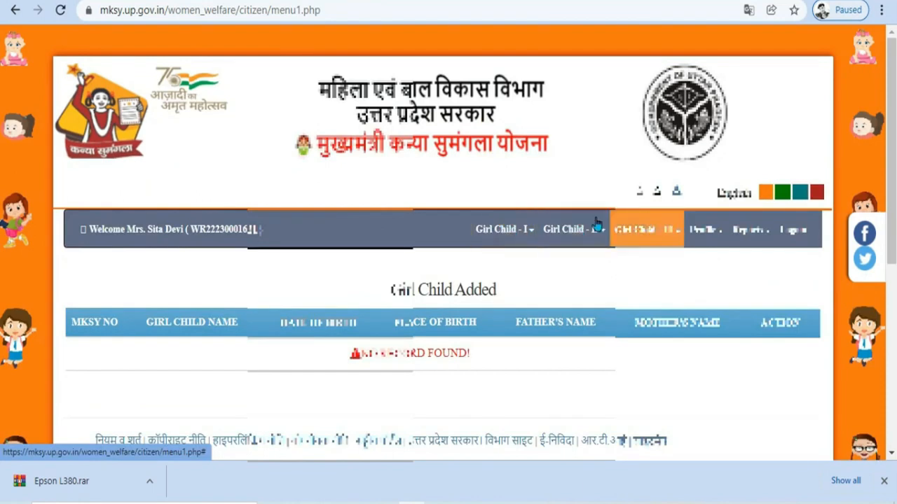
click(515, 232)
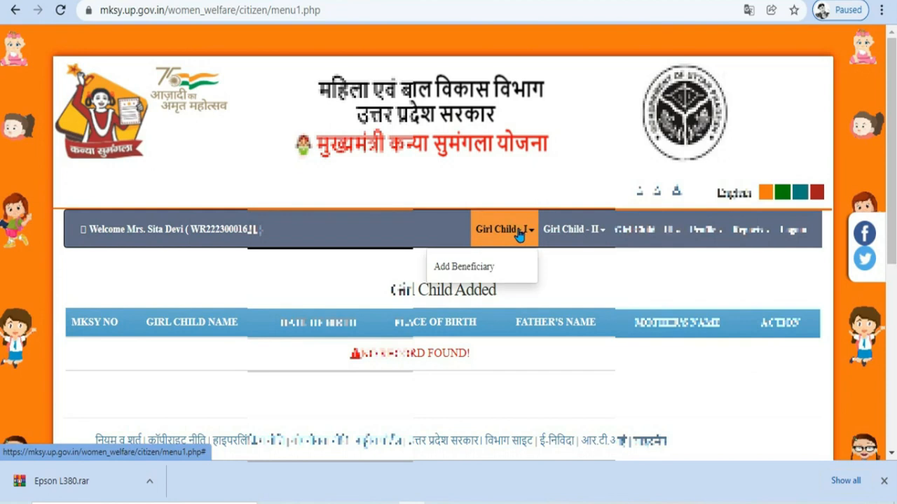
click(452, 269)
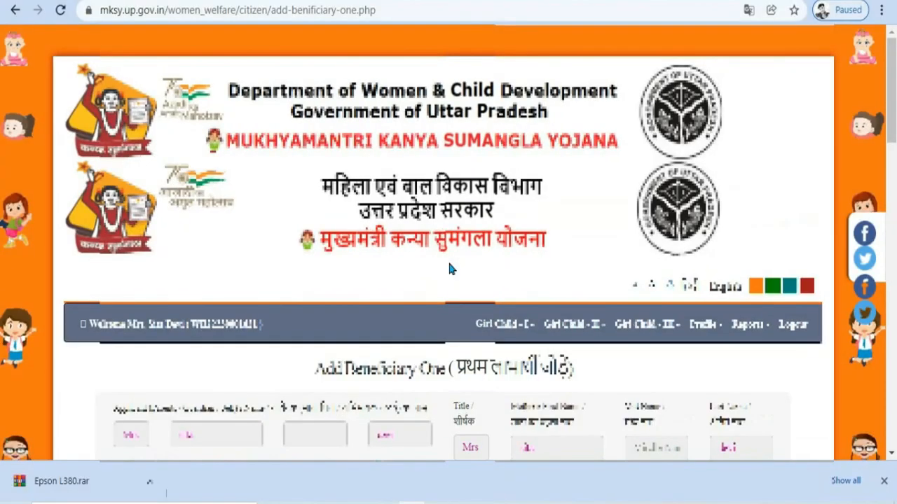
Step: Enter the girl child's name on the beneficiary form
scroll(448, 260, down, 3)
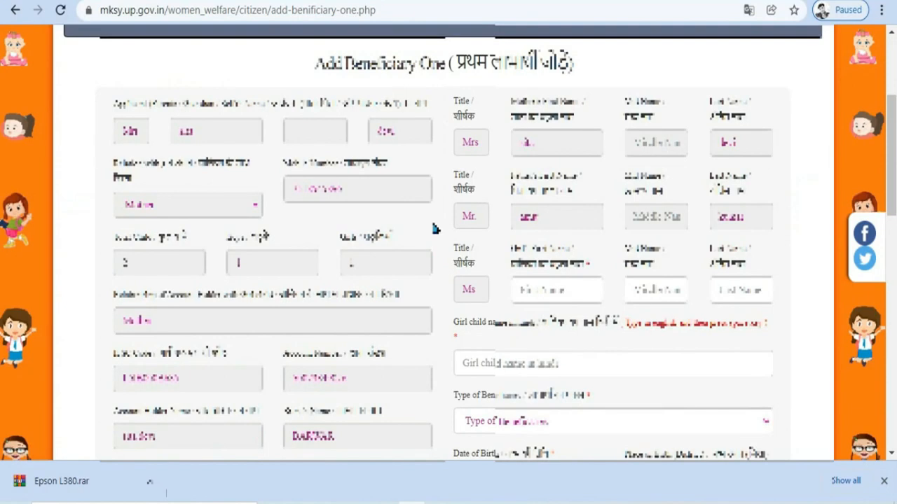
scroll(440, 215, down, 1)
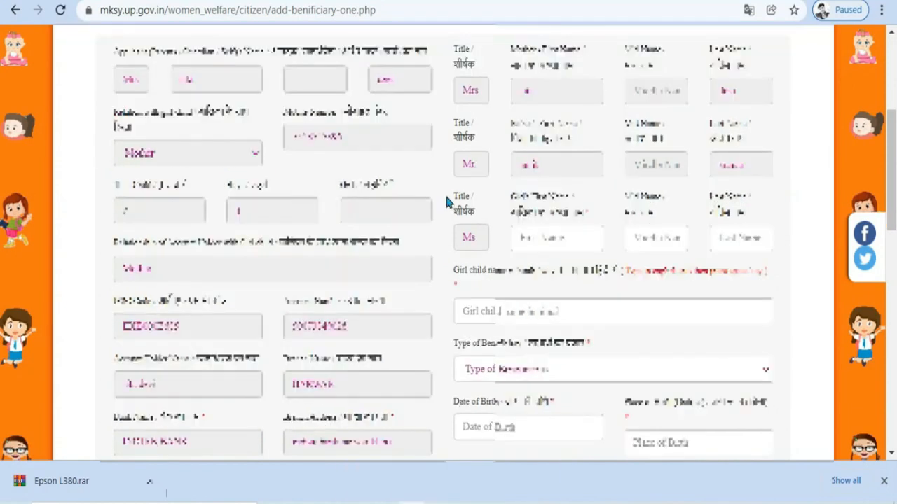
click(531, 306)
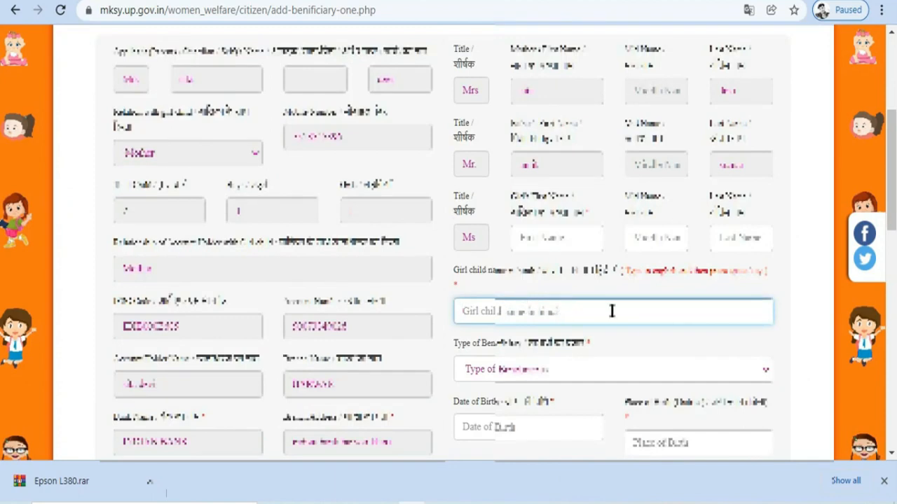
text(ga)
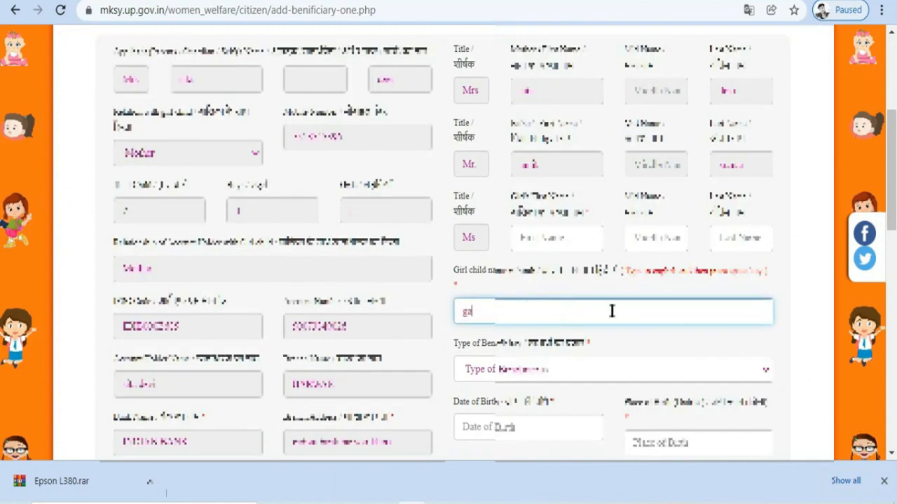
text(rima)
Step: Set the beneficiary type to Biological and pick the girl's birth date
click(581, 372)
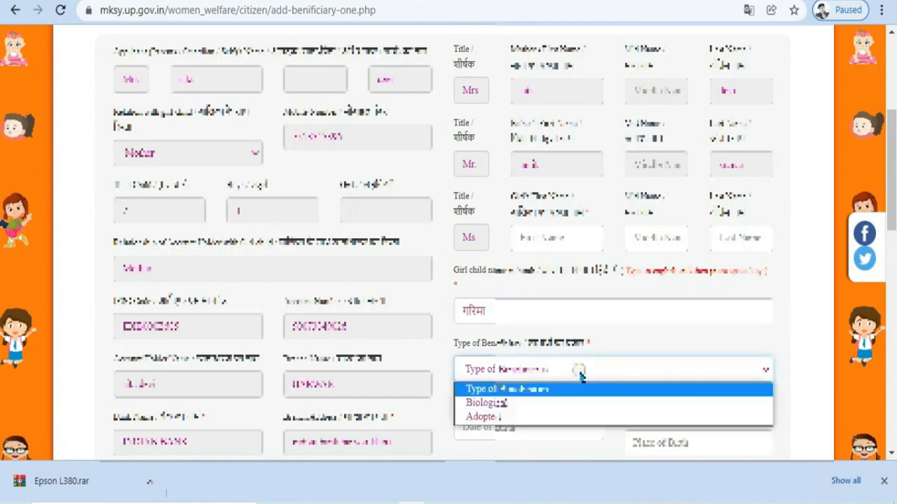
click(567, 388)
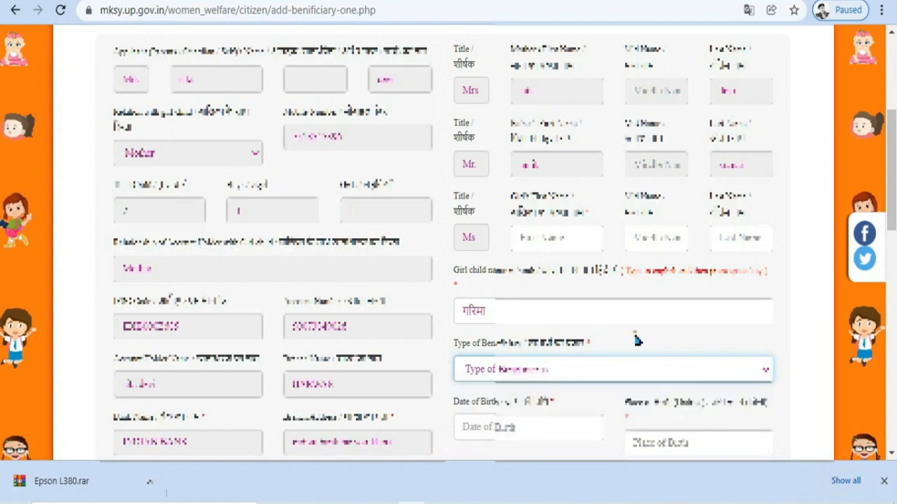
click(565, 372)
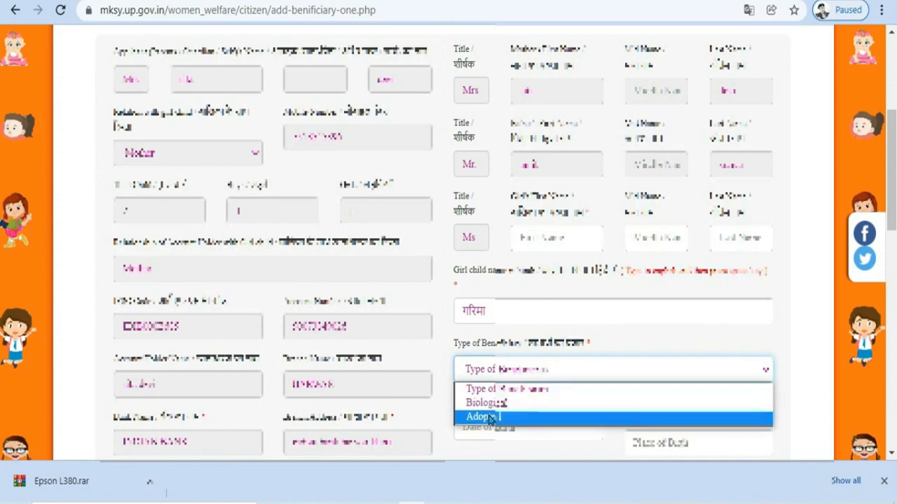
click(535, 403)
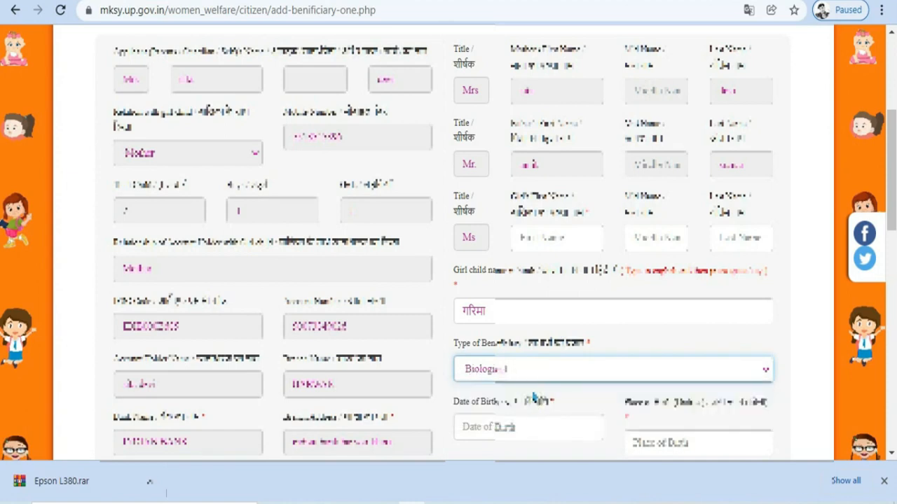
click(531, 429)
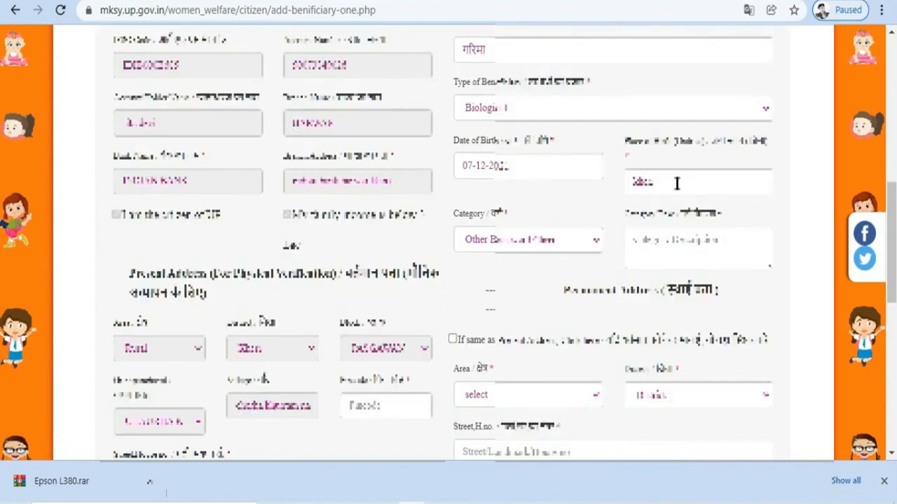
Step: Choose Other Backward Class as category and start the caste description
click(592, 241)
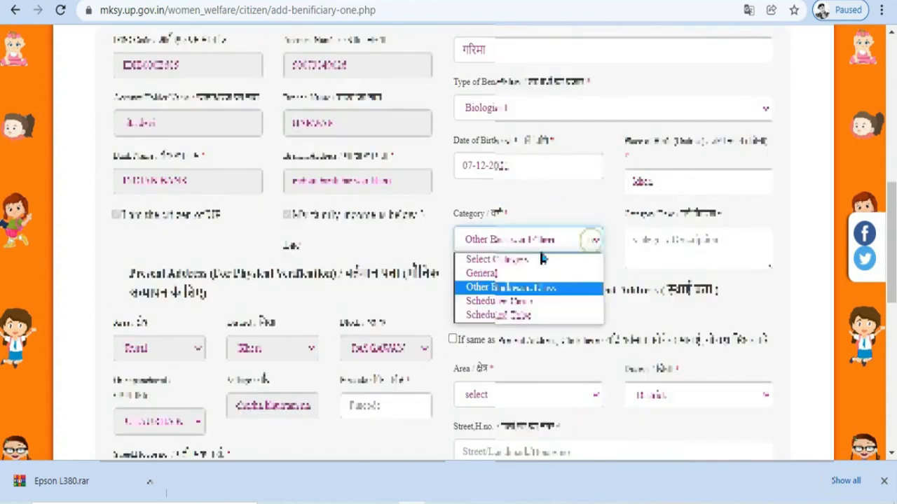
click(501, 286)
click(561, 245)
click(564, 236)
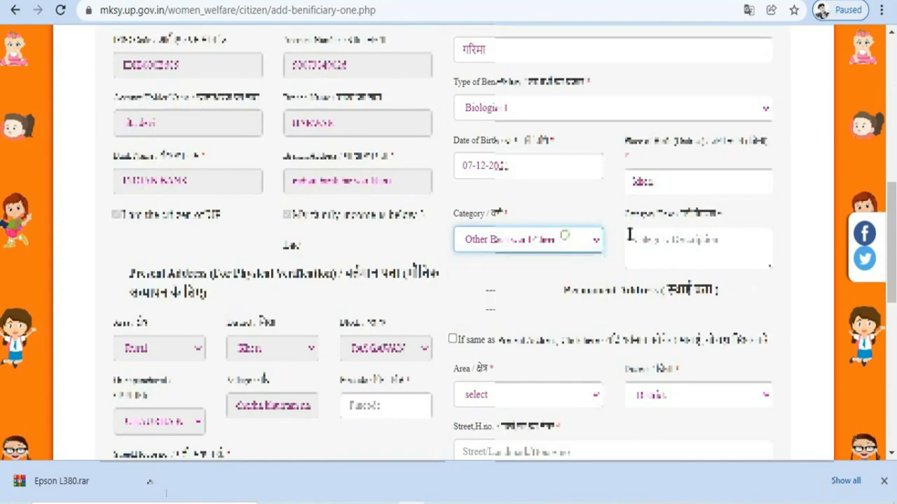
click(677, 240)
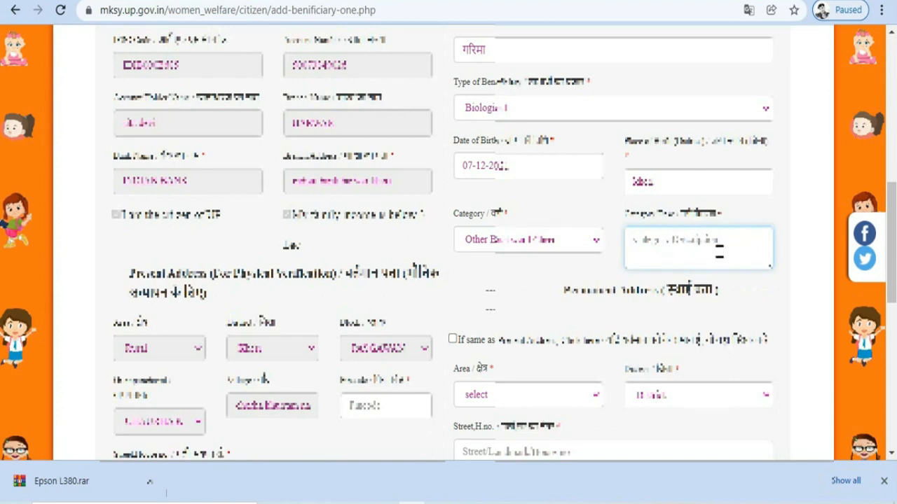
scroll(719, 254, down, 3)
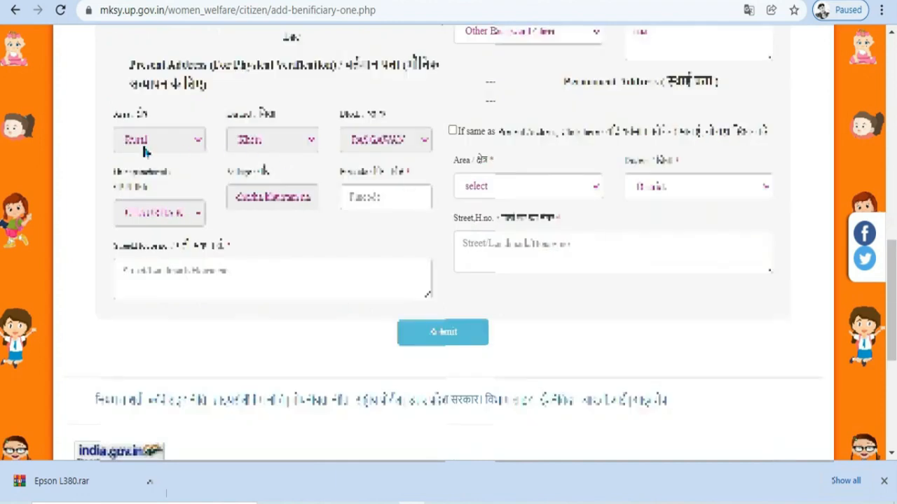
Step: Enter pincode 261502, reuse the present address as permanent, and submit the girl's details
click(385, 197)
text(261502)
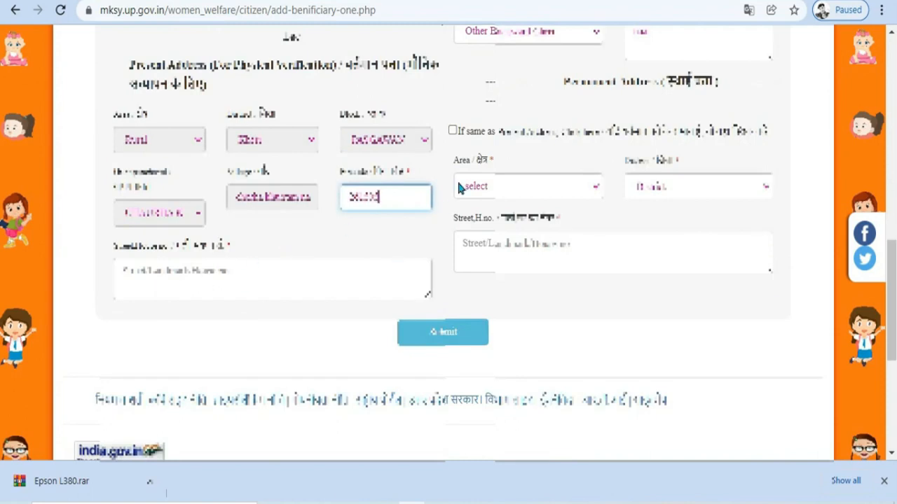
click(452, 130)
key(Return)
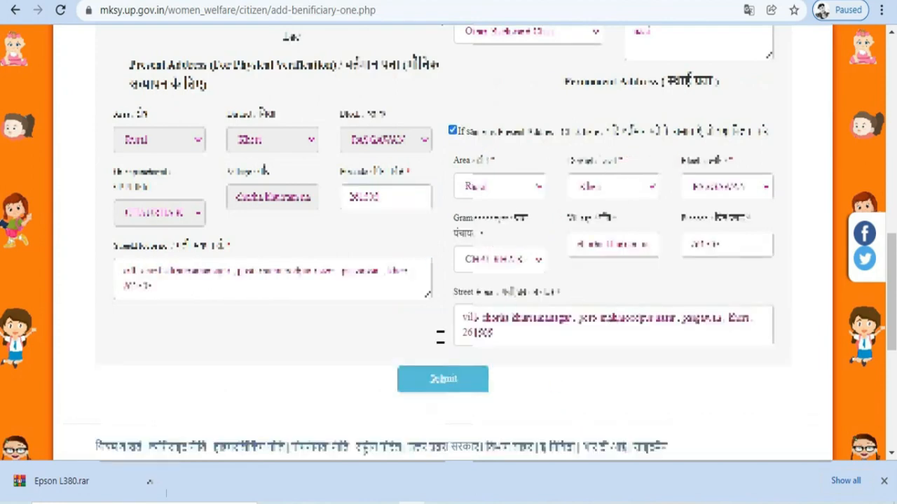
click(476, 385)
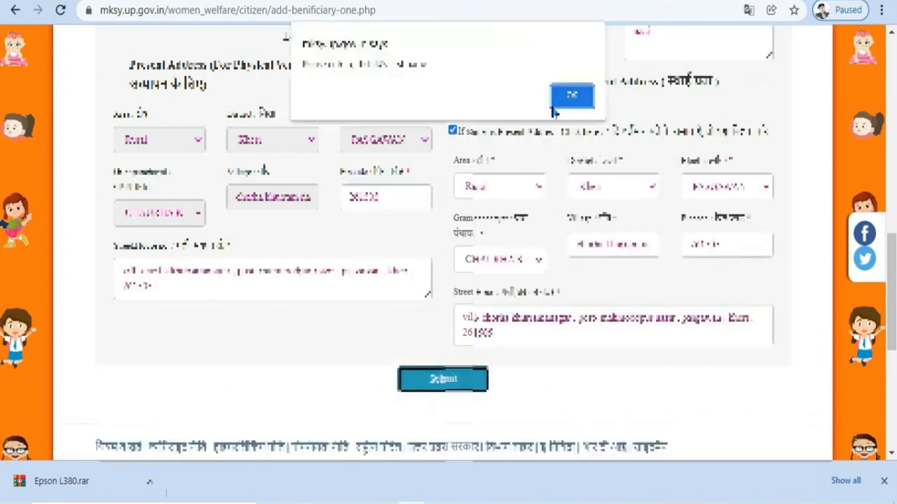
click(571, 99)
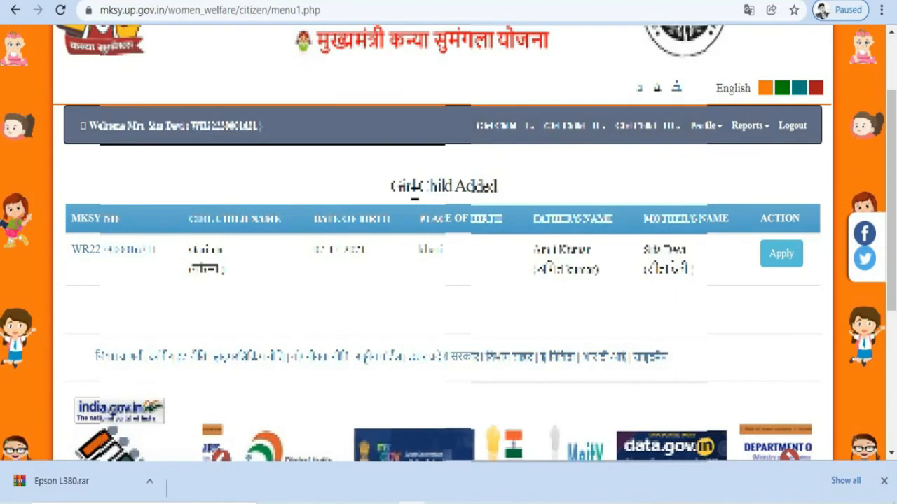
Step: Apply for the added girl child and download the Stage 1 Hindi affidavit format
drag(390, 186, 470, 221)
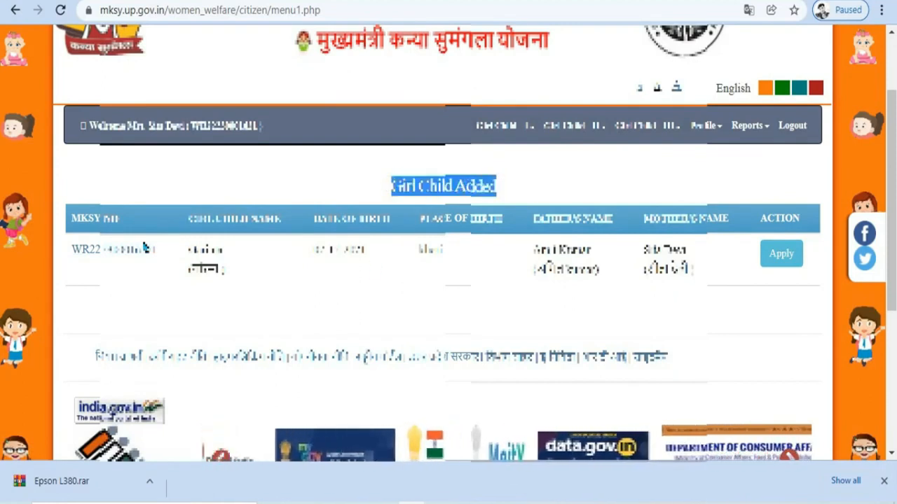
click(781, 255)
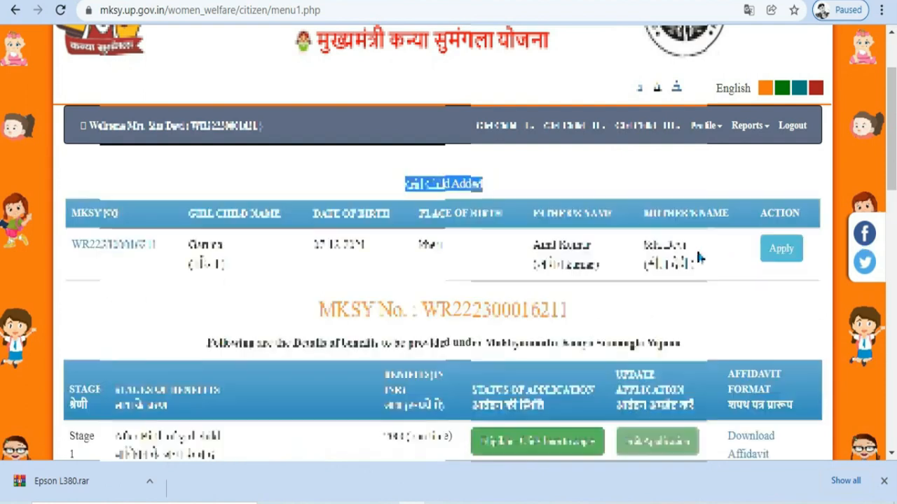
scroll(696, 248, down, 4)
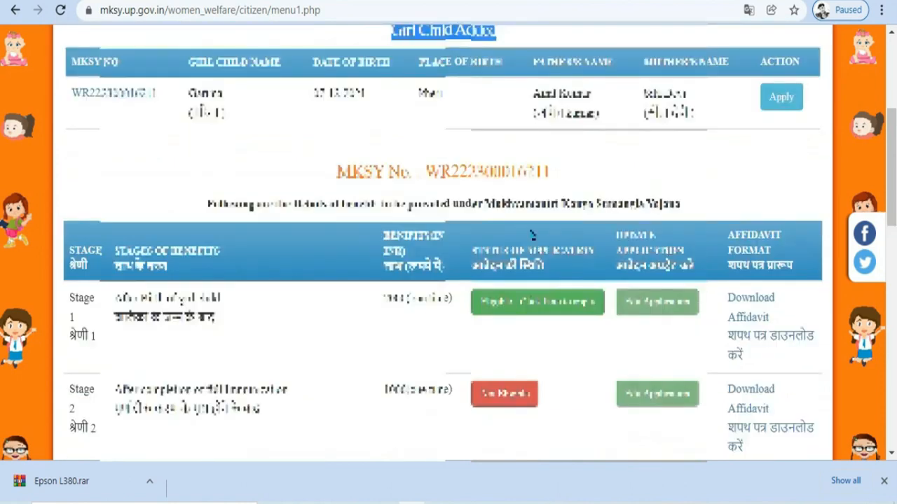
scroll(532, 236, down, 1)
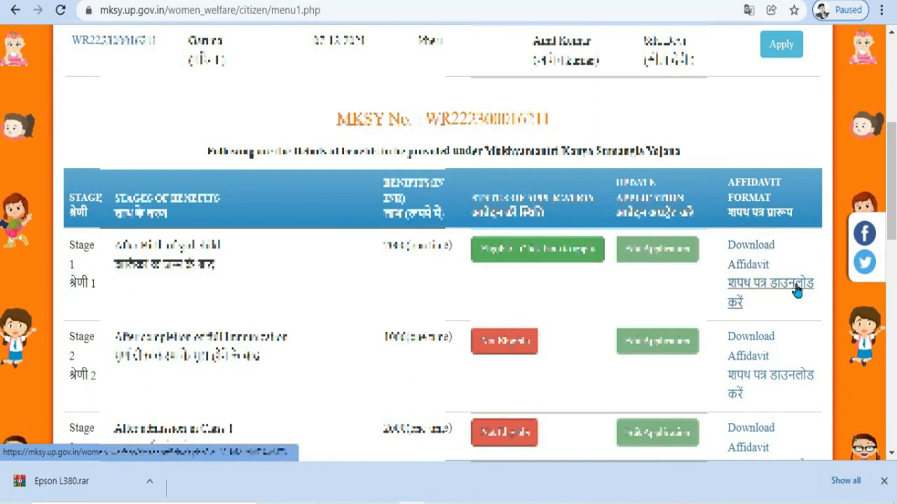
click(757, 291)
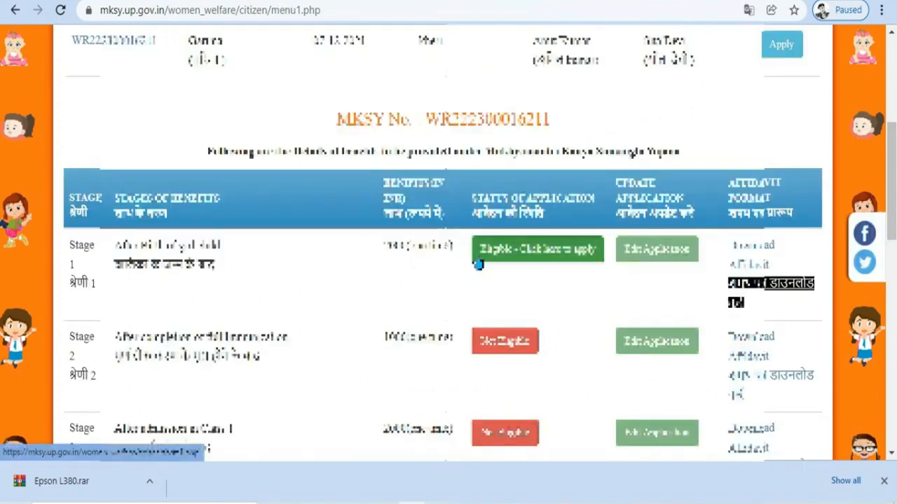
Step: Choose Eligible for Stage 1, review the verify details, and confirm them with Update
click(569, 259)
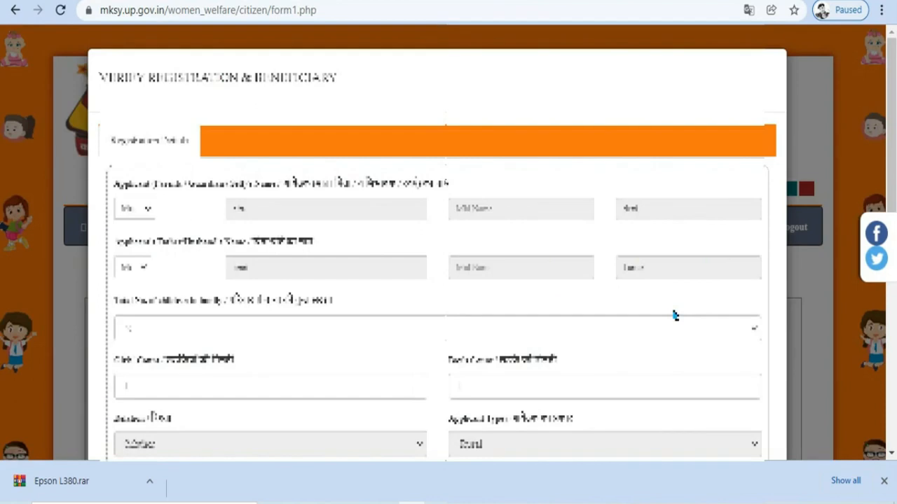
scroll(674, 316, down, 4)
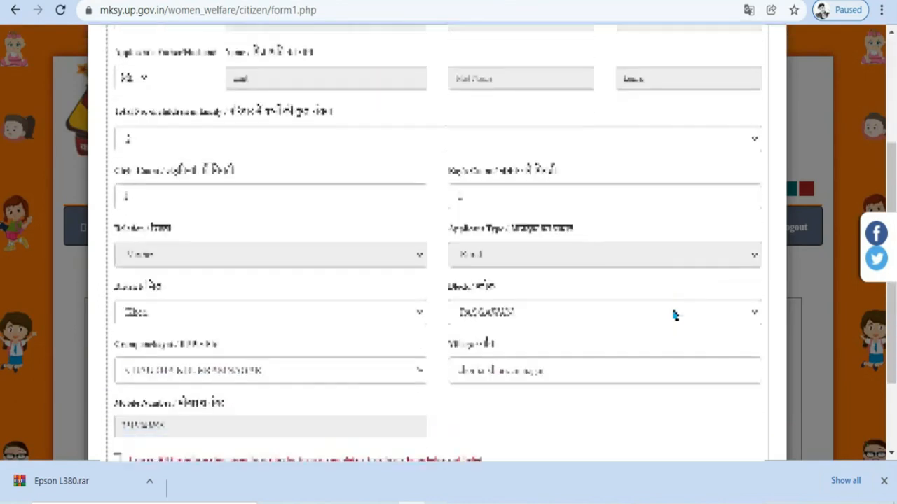
scroll(671, 308, down, 1)
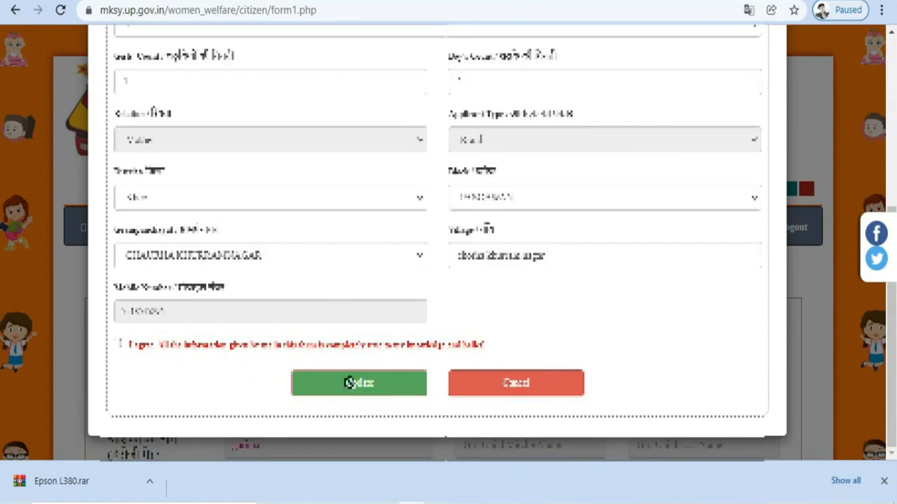
click(372, 386)
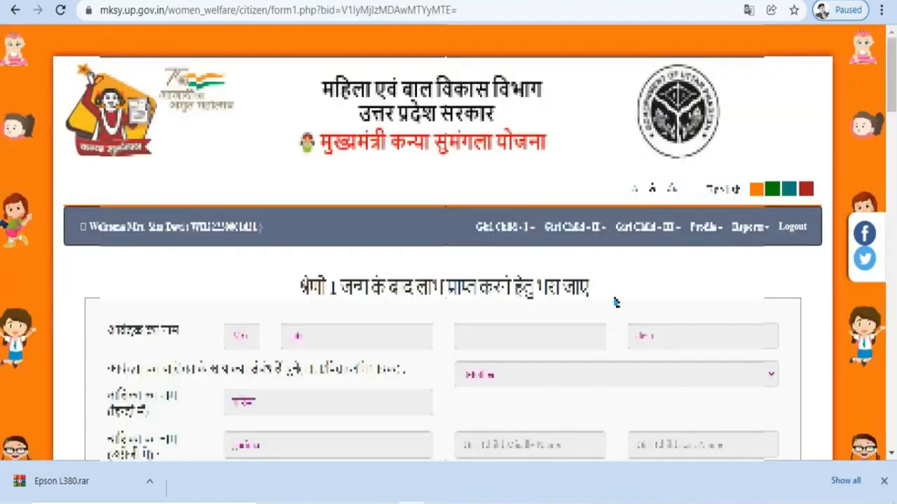
Step: Enter the birth registration details and set Place of Birth to institutional delivery hospital/nursing home
scroll(443, 284, down, 12)
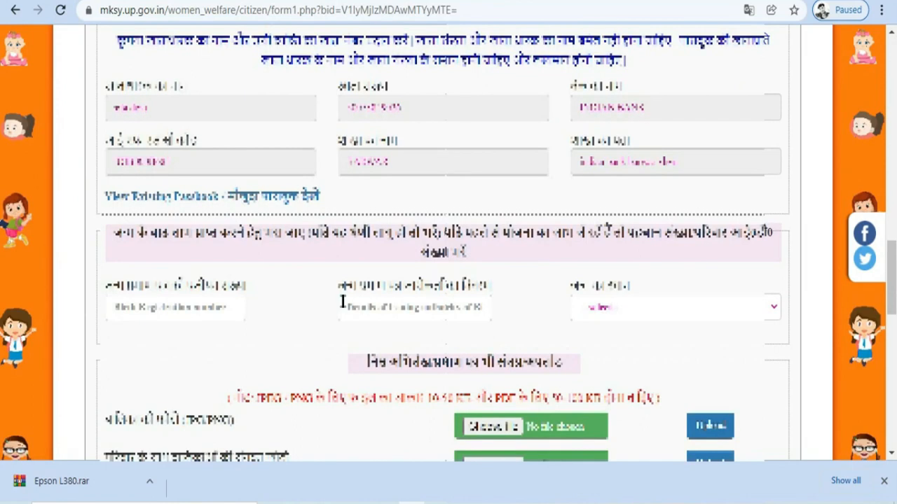
click(172, 306)
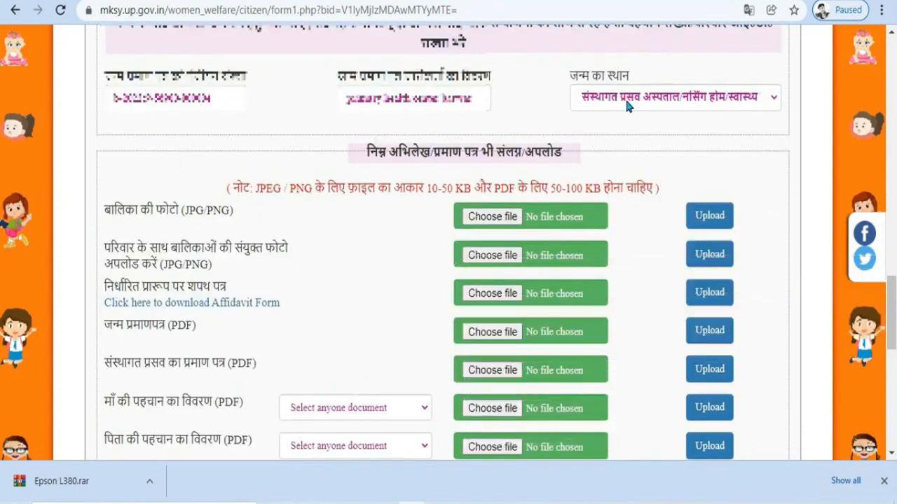
click(634, 102)
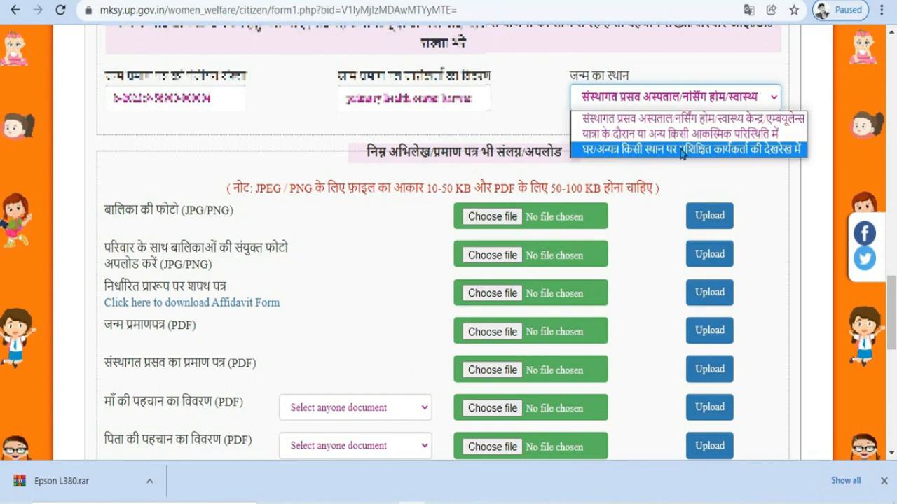
click(659, 119)
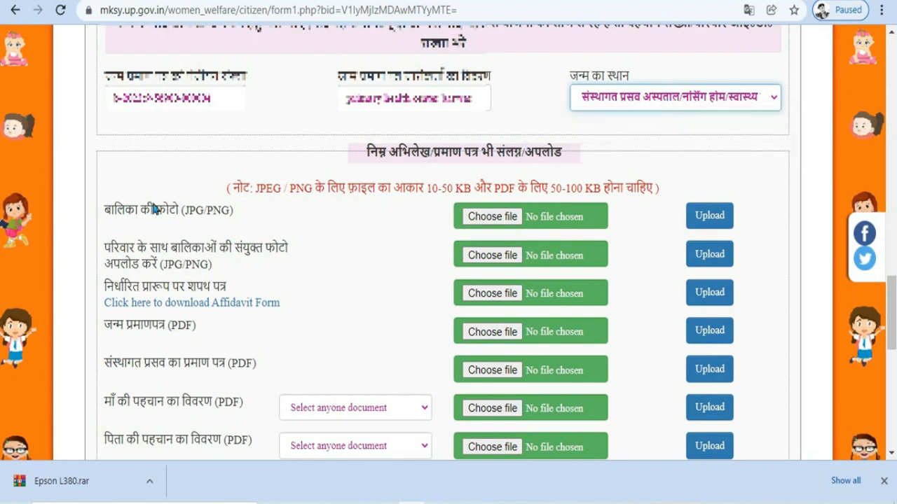
scroll(155, 209, down, 2)
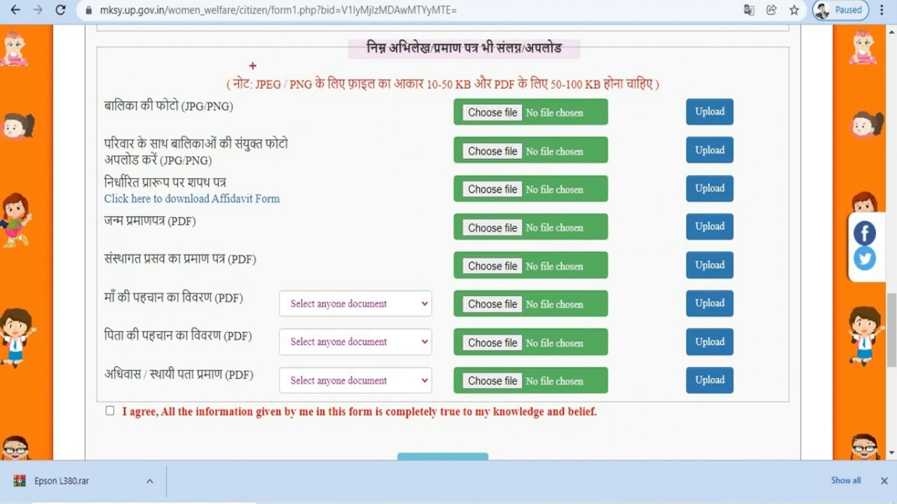
Step: Highlight the upload rules: JPEG/PNG photos of 10-50 KB, PDFs of 50-100 KB, and the required photos
drag(254, 70, 318, 99)
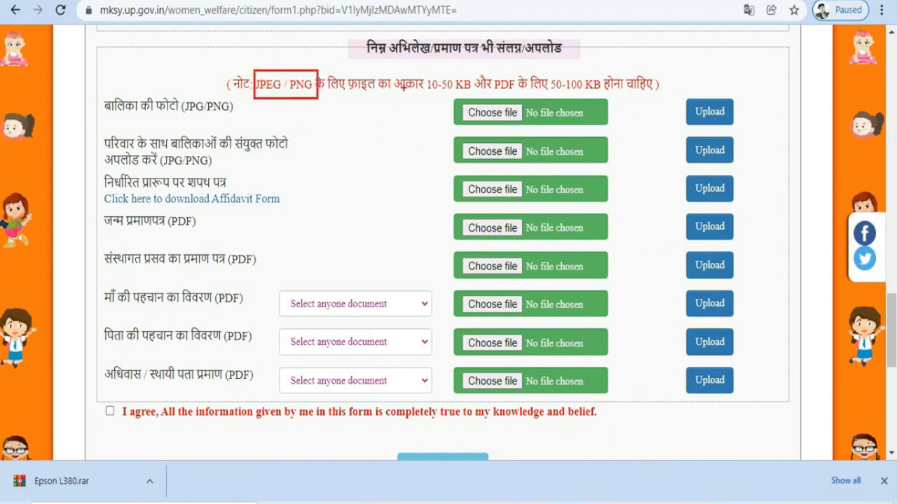
drag(428, 96, 462, 96)
drag(555, 95, 583, 92)
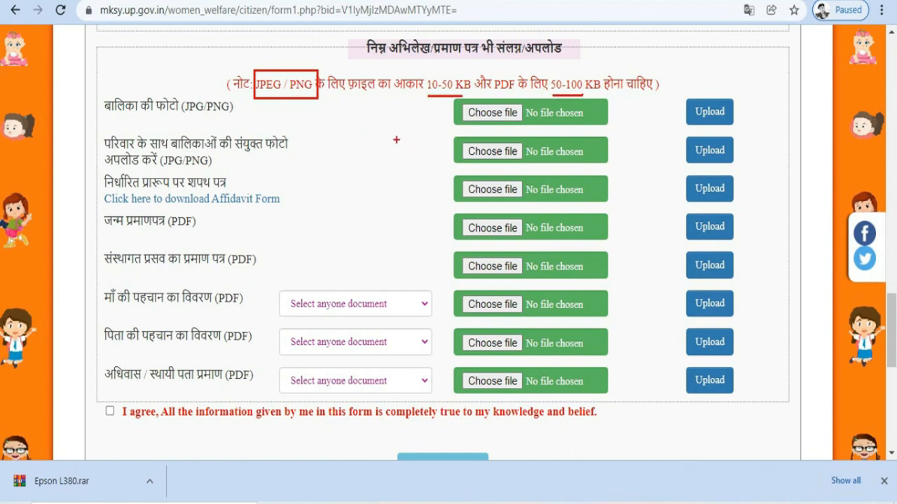
mouse_move(101, 92)
mouse_down()
mouse_move(195, 124)
mouse_move(238, 126)
mouse_up()
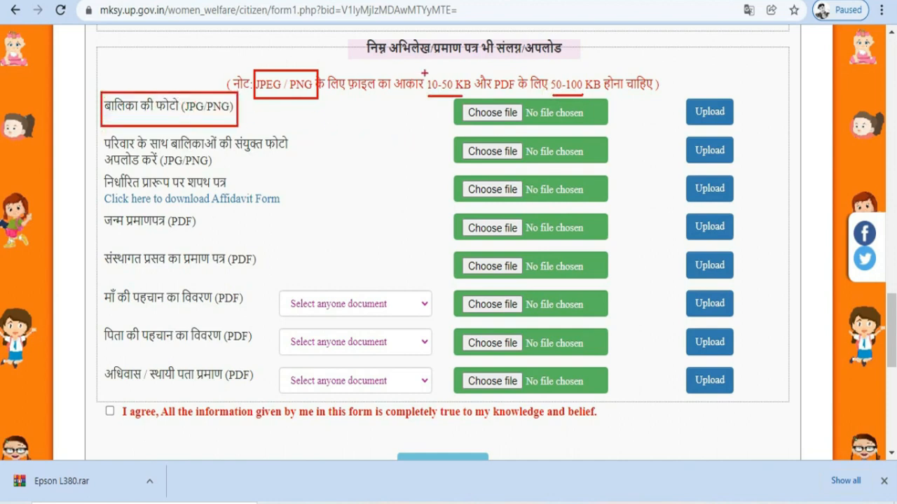
mouse_move(95, 130)
mouse_down()
mouse_move(227, 168)
mouse_move(318, 172)
mouse_up()
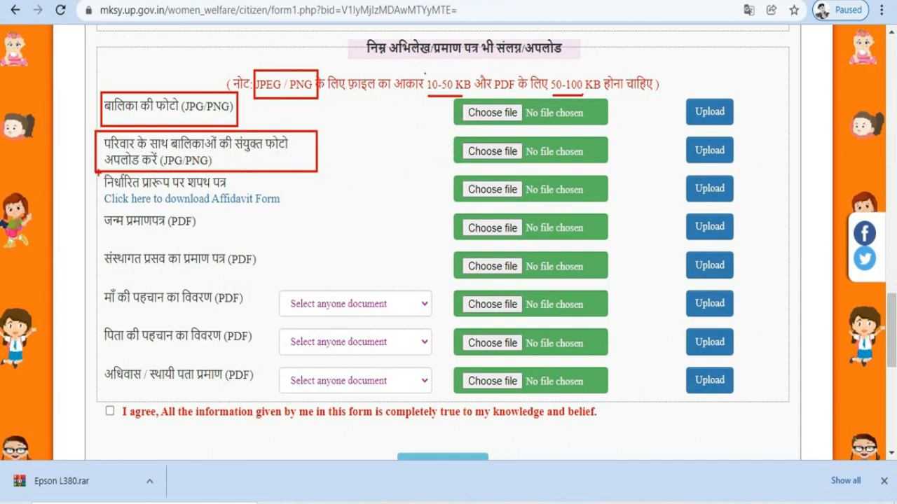
mouse_move(95, 169)
mouse_down()
mouse_move(222, 201)
mouse_move(323, 208)
mouse_up()
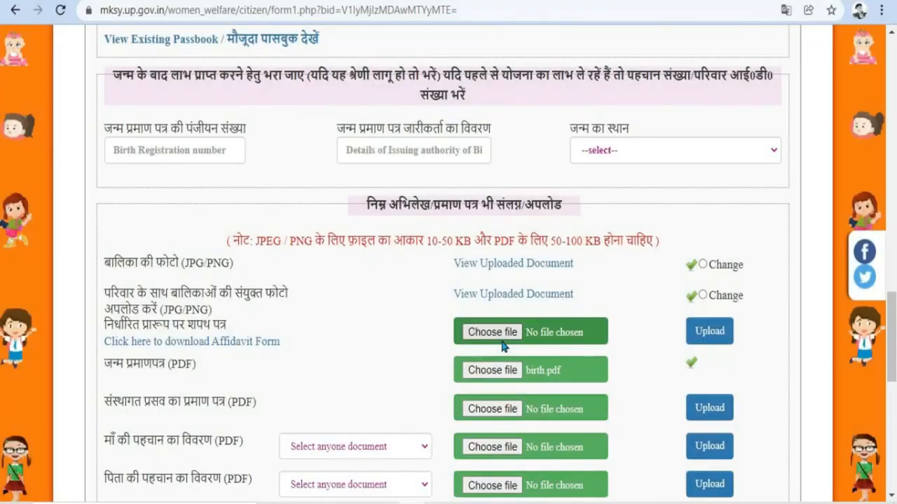
Step: Attach the affidavit file affidabjl.pdf to the affidavit row
click(728, 335)
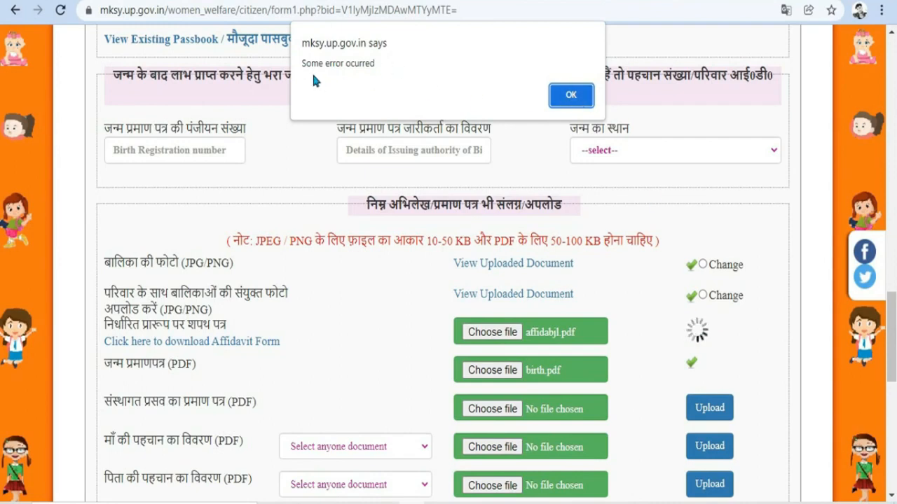
drag(297, 31, 390, 98)
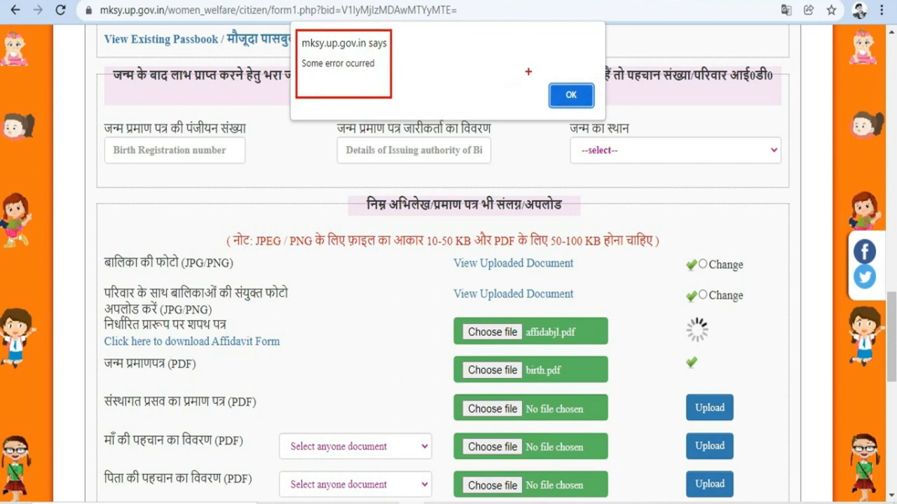
drag(520, 71, 620, 120)
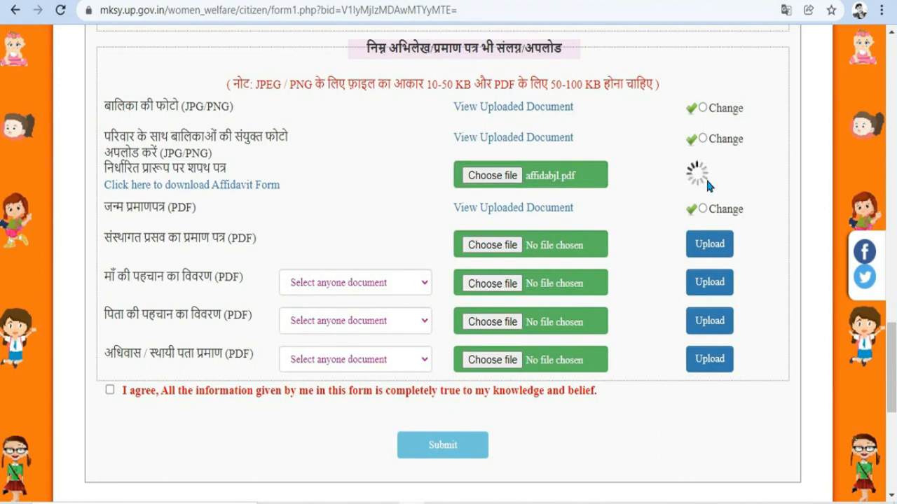
Step: Upload the delivery certificate sds.pdf and review ID document types for mother, father and residence proof
click(498, 245)
click(709, 245)
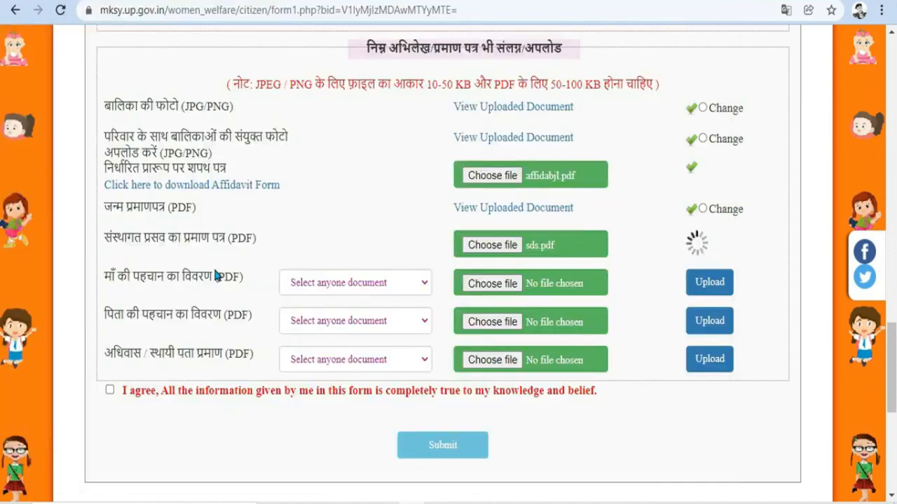
click(348, 285)
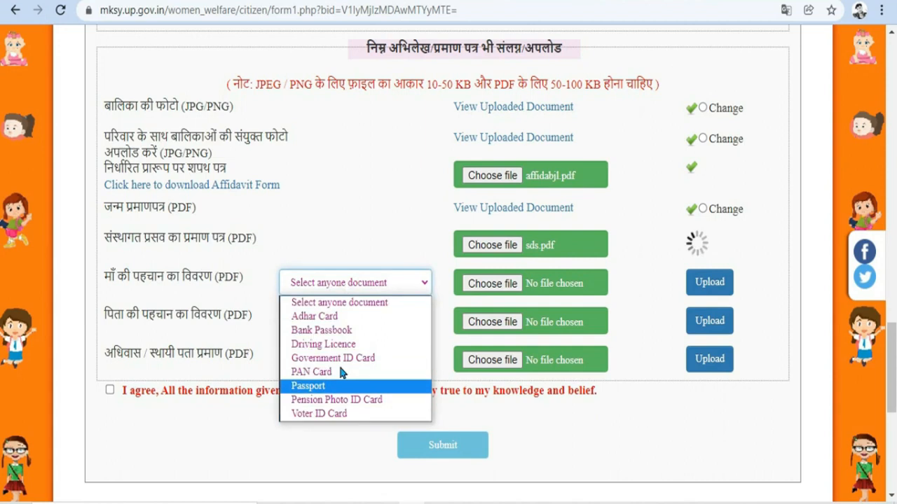
click(348, 242)
click(321, 284)
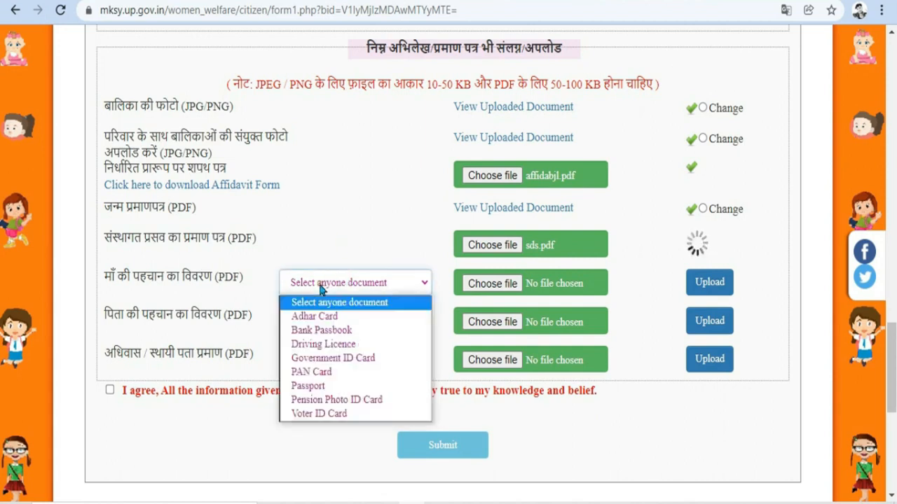
click(349, 233)
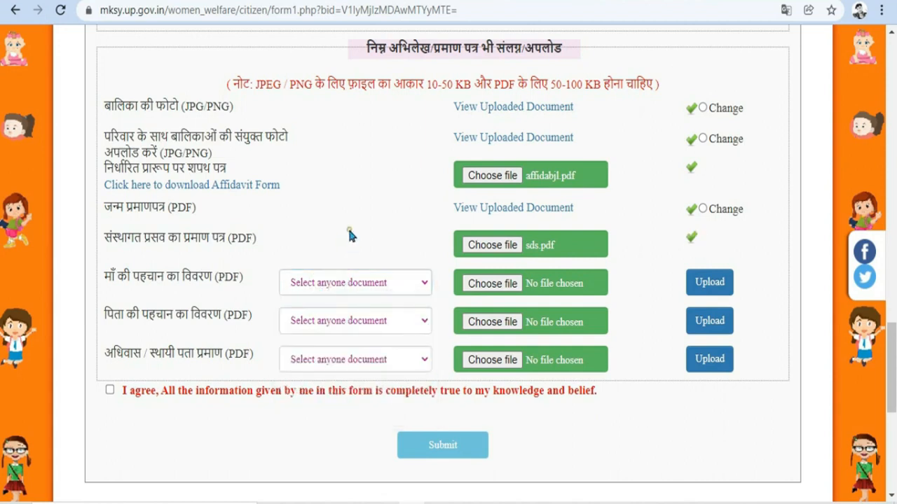
click(327, 327)
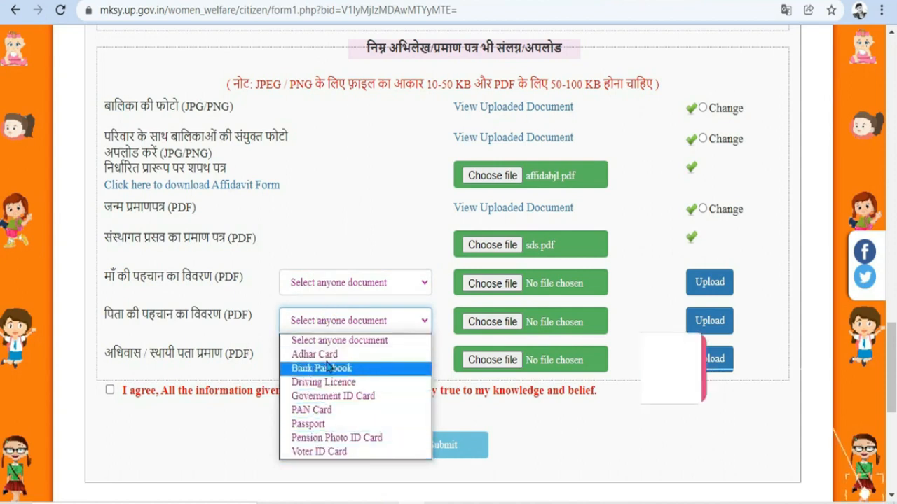
click(352, 247)
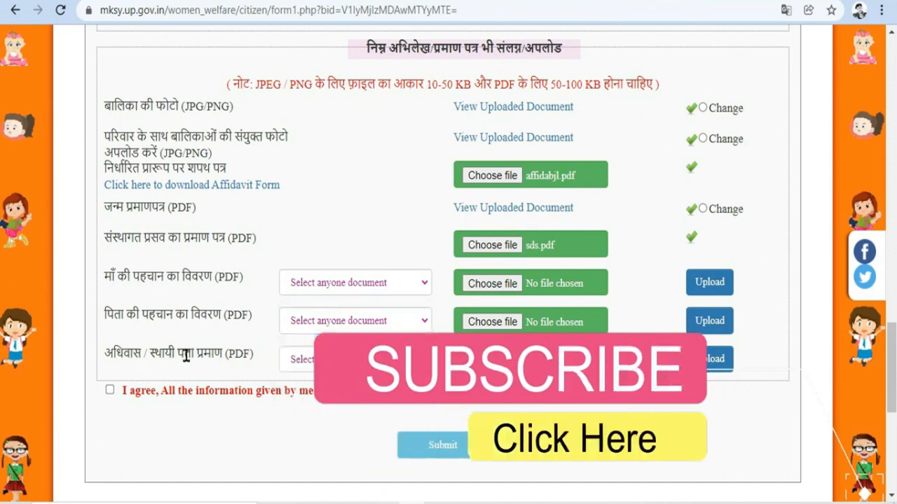
click(348, 360)
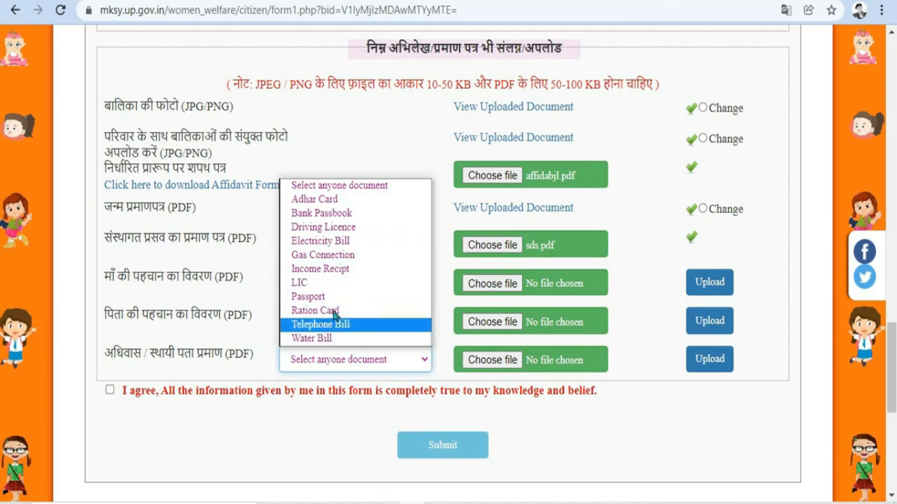
click(358, 410)
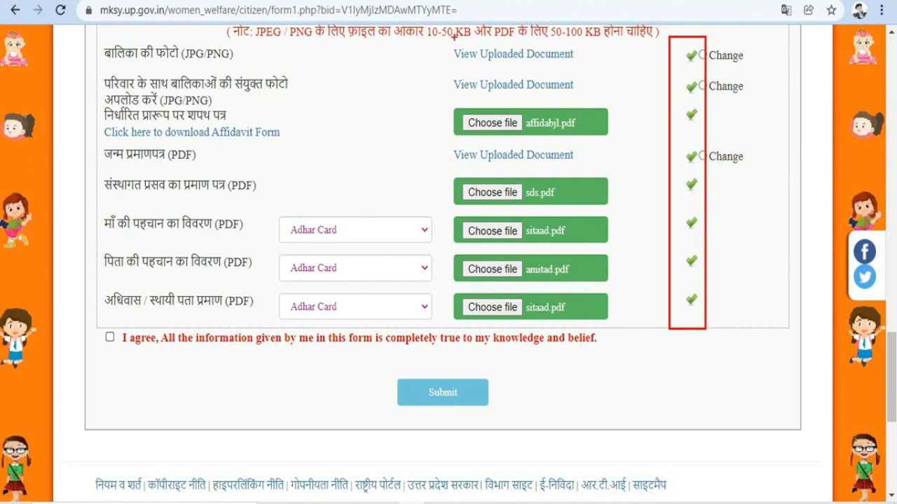
Step: Mark the declaration text and the I agree and Submit area before submitting the form
mouse_move(449, 40)
mouse_down()
mouse_move(529, 69)
mouse_move(573, 69)
mouse_up()
drag(439, 70, 600, 96)
drag(444, 143, 598, 169)
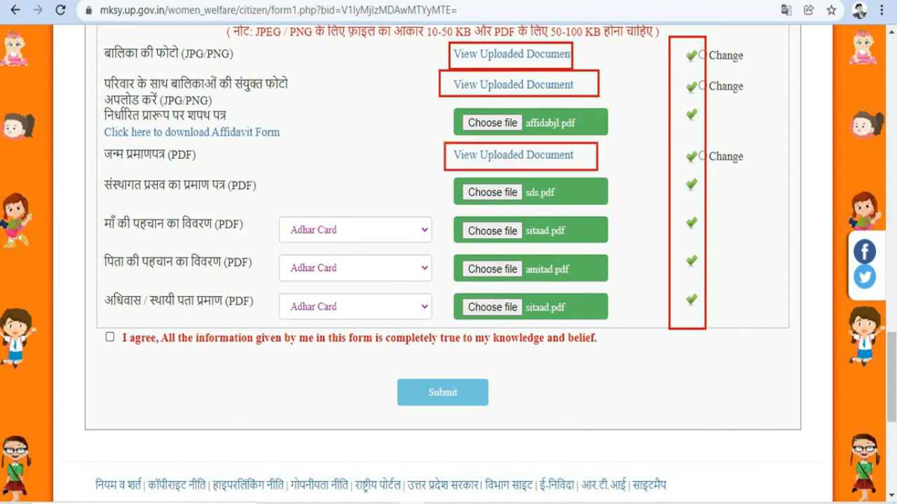
drag(686, 37, 750, 65)
drag(691, 72, 712, 88)
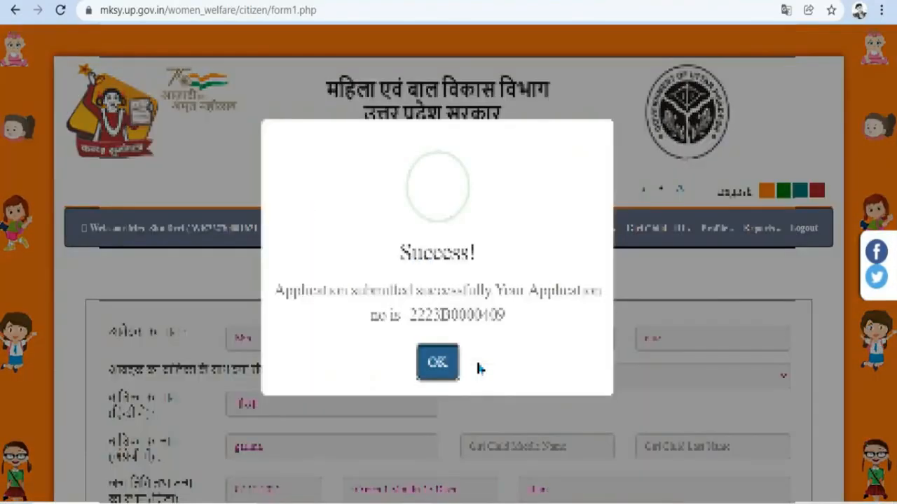
Step: Highlight the success message and new application number, then dismiss the popup for the receipt
drag(305, 288, 574, 295)
drag(410, 312, 494, 313)
click(512, 347)
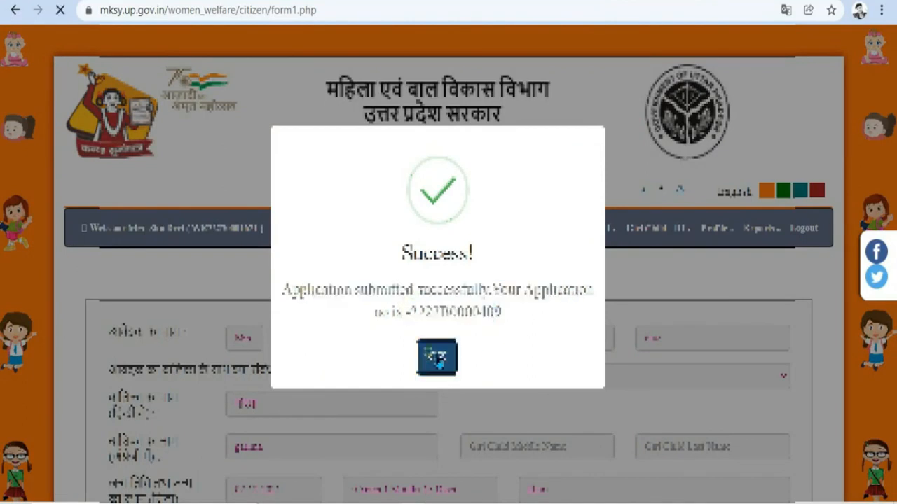
click(437, 356)
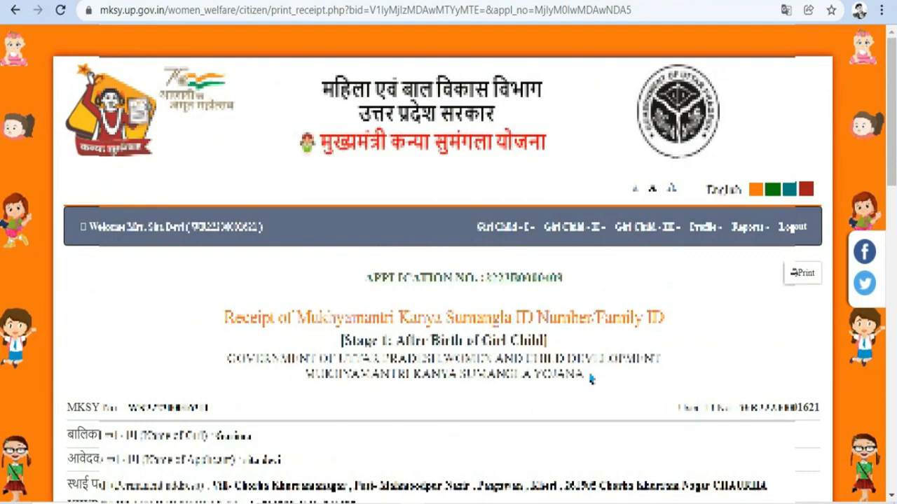
Step: Highlight the Stage 1 description and the Stage 1-3 amounts (२०००, १०००, २०००) on the receipt
scroll(560, 361, down, 5)
scroll(540, 357, down, 3)
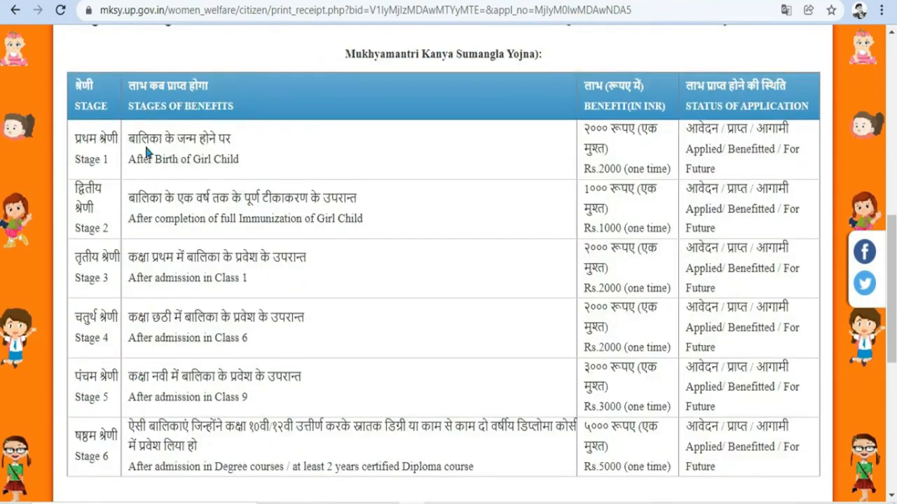
drag(149, 139, 401, 152)
drag(582, 127, 612, 129)
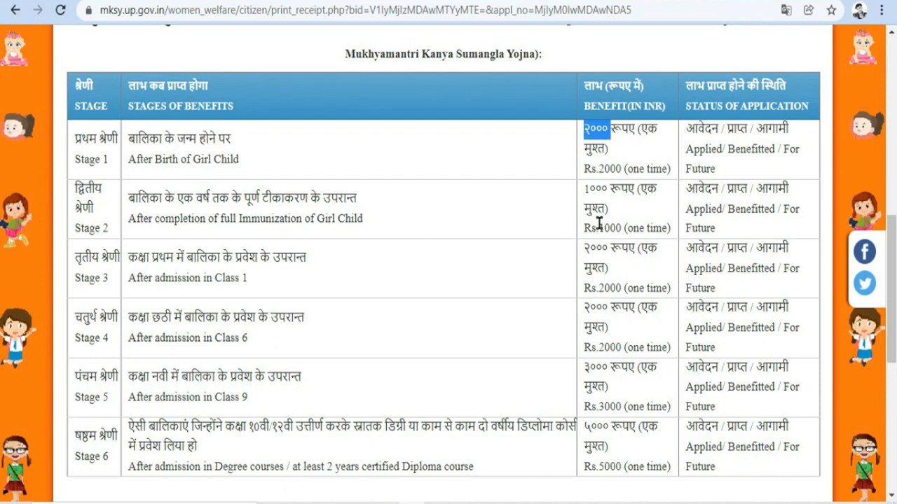
drag(583, 187, 636, 189)
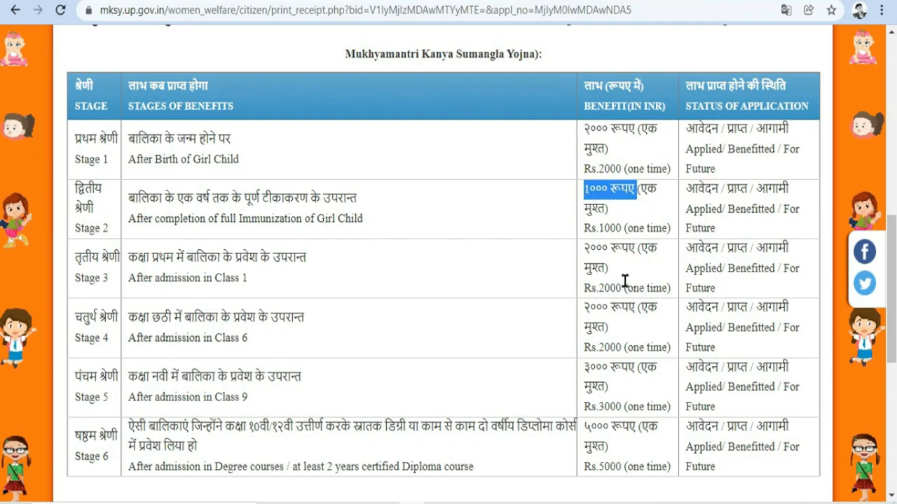
drag(585, 251, 633, 248)
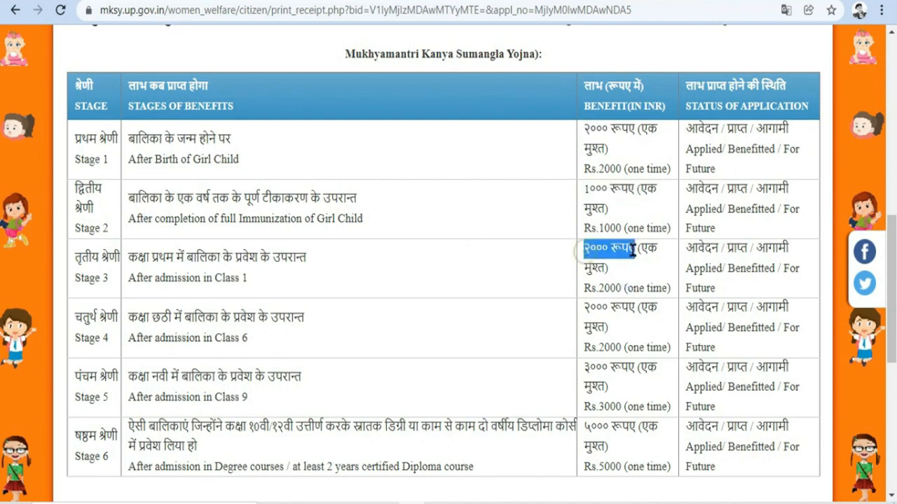
Step: Highlight the Stage 4, 5 and 6 benefit amounts, up to Rs.5000 for degree/diploma admission
click(594, 308)
drag(594, 308, 658, 308)
drag(587, 366, 642, 366)
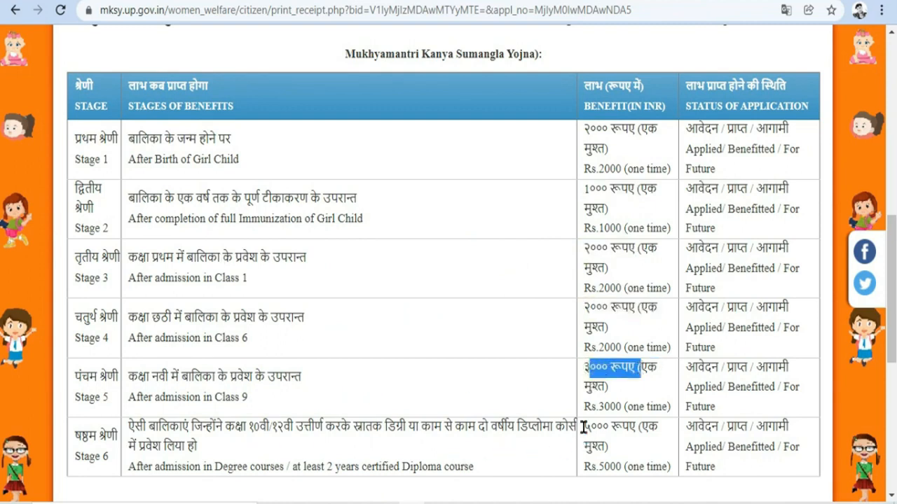
drag(583, 427, 610, 427)
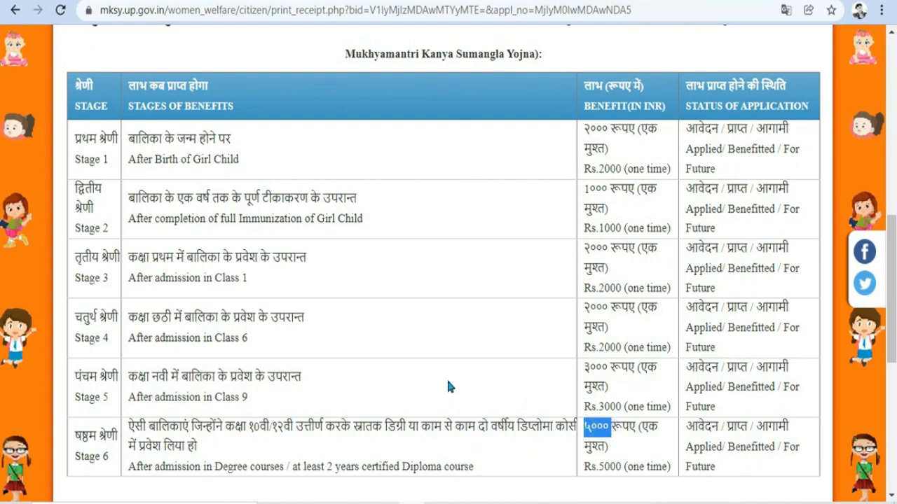
scroll(449, 386, down, 1)
scroll(449, 387, down, 1)
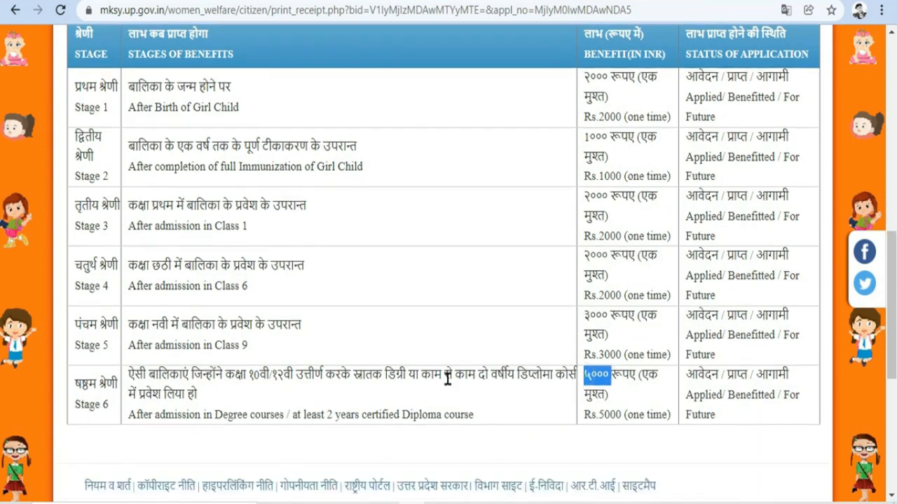
scroll(447, 381, up, 3)
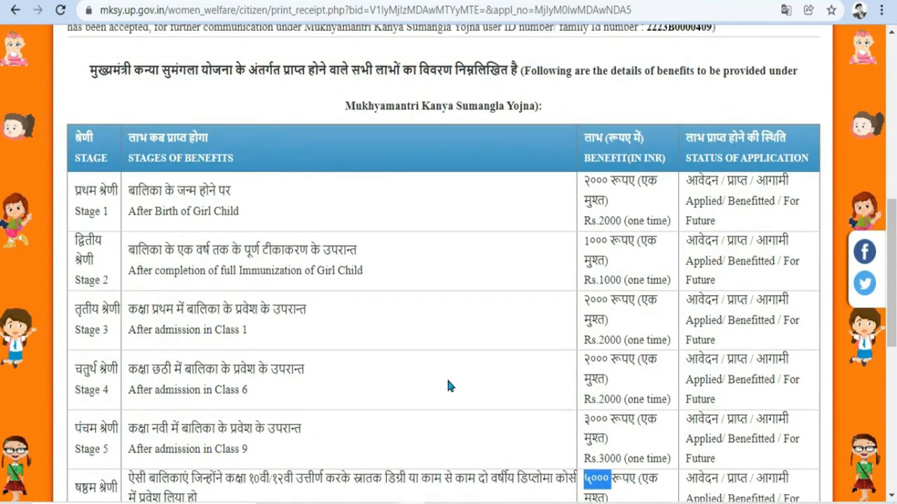
scroll(448, 385, down, 3)
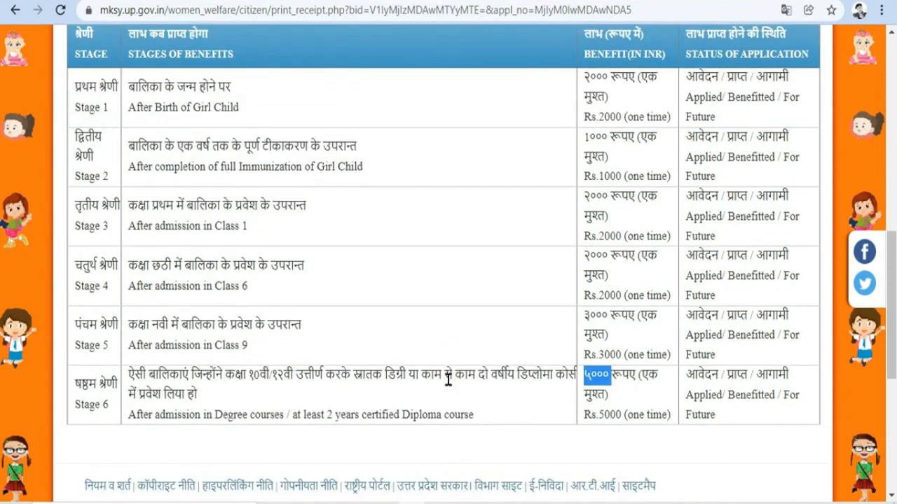